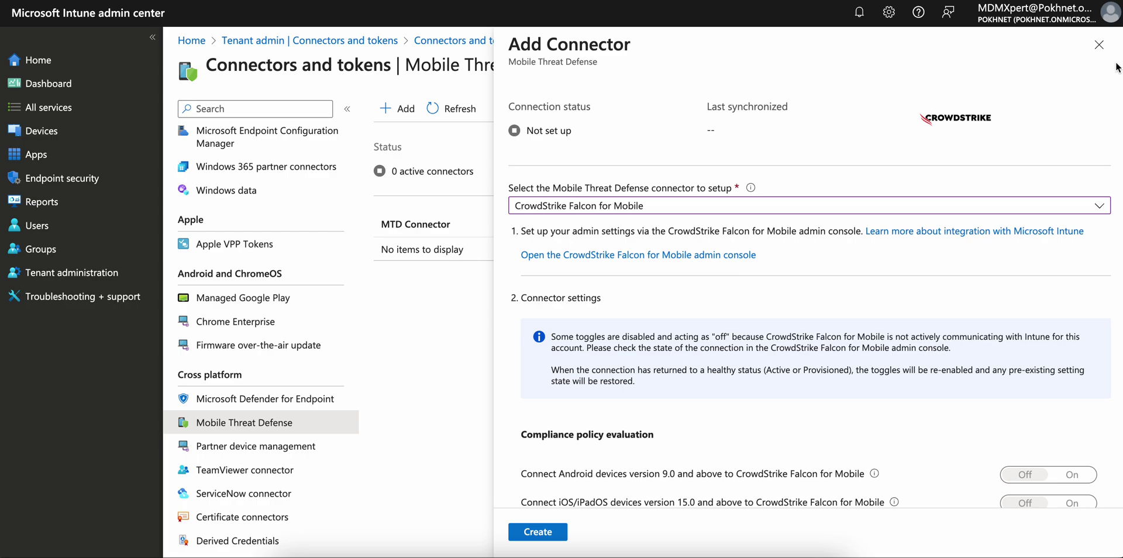
# - Close the Add Connector pane for CrowdStrike Falcon for Mobile without creating the connector
pyautogui.click(1098, 45)
pyautogui.click(673, 43)
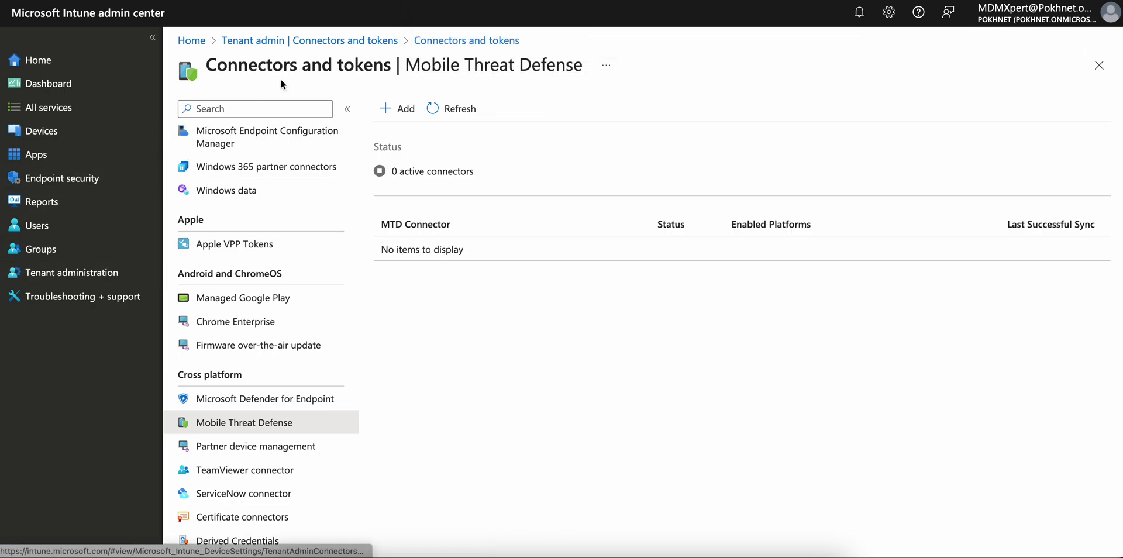
pyautogui.scroll(2, 293, 304)
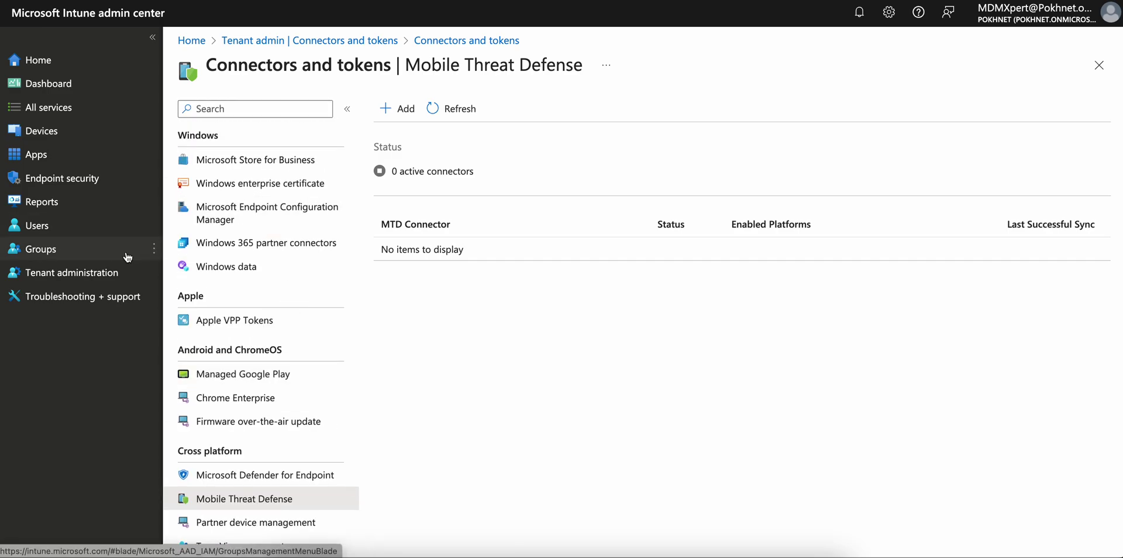
pyautogui.scroll(-2, 252, 290)
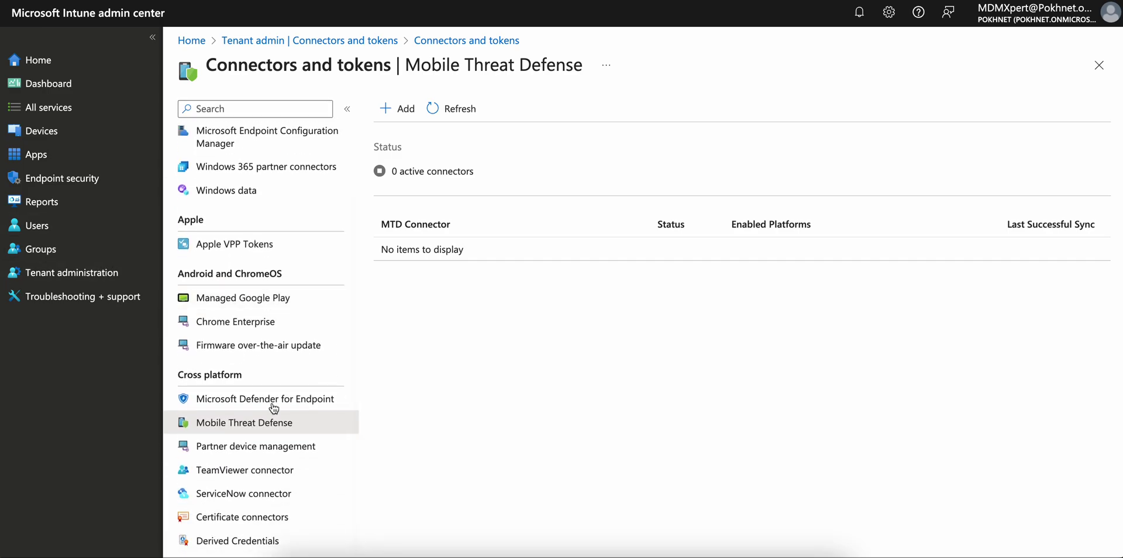
# - Go back to Tenant admin and reopen the Mobile Threat Defense page under Connectors and tokens
pyautogui.click(356, 41)
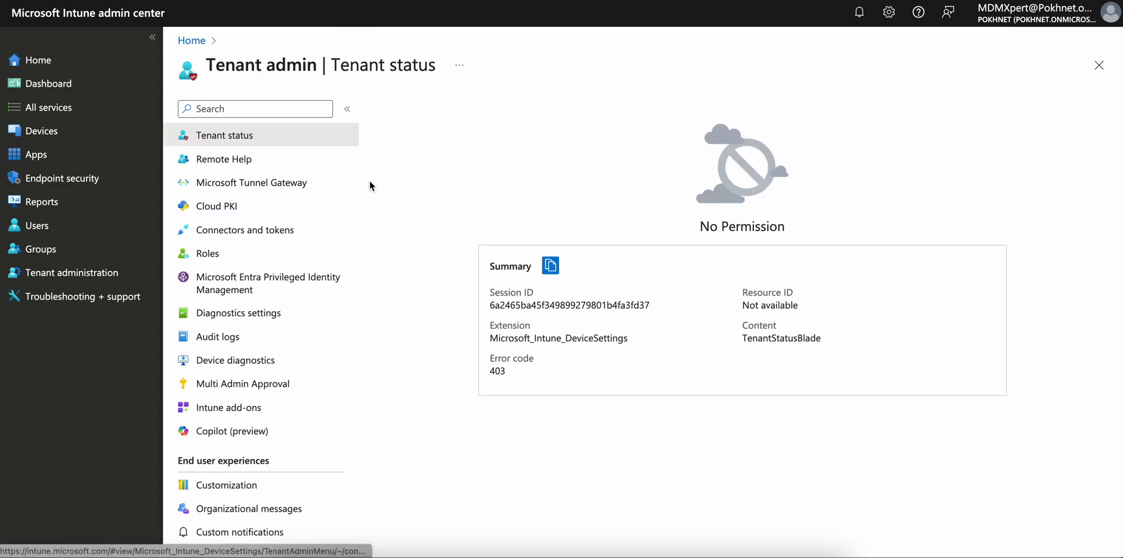
pyautogui.click(272, 232)
pyautogui.scroll(-2, 290, 351)
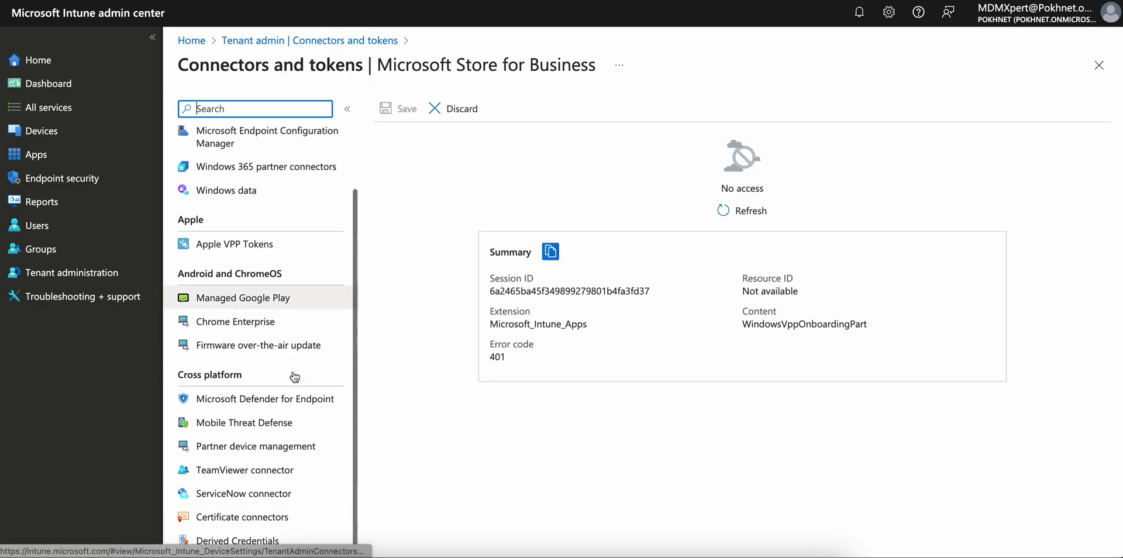
pyautogui.click(274, 422)
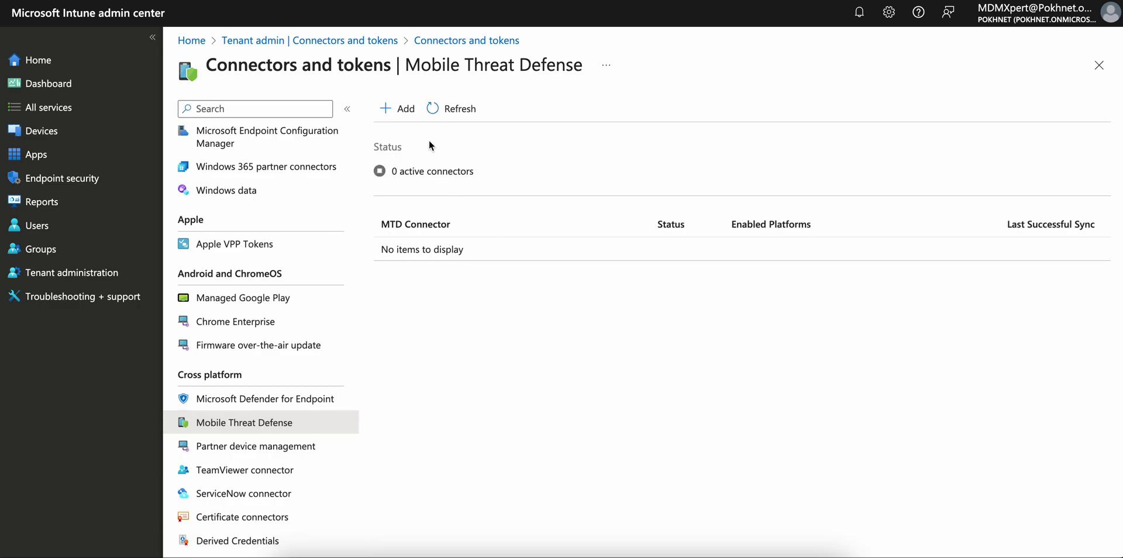
# - Start adding a Mobile Threat Defense connector, review the available vendors and choose CrowdStrike Falcon for Mobile
pyautogui.click(403, 110)
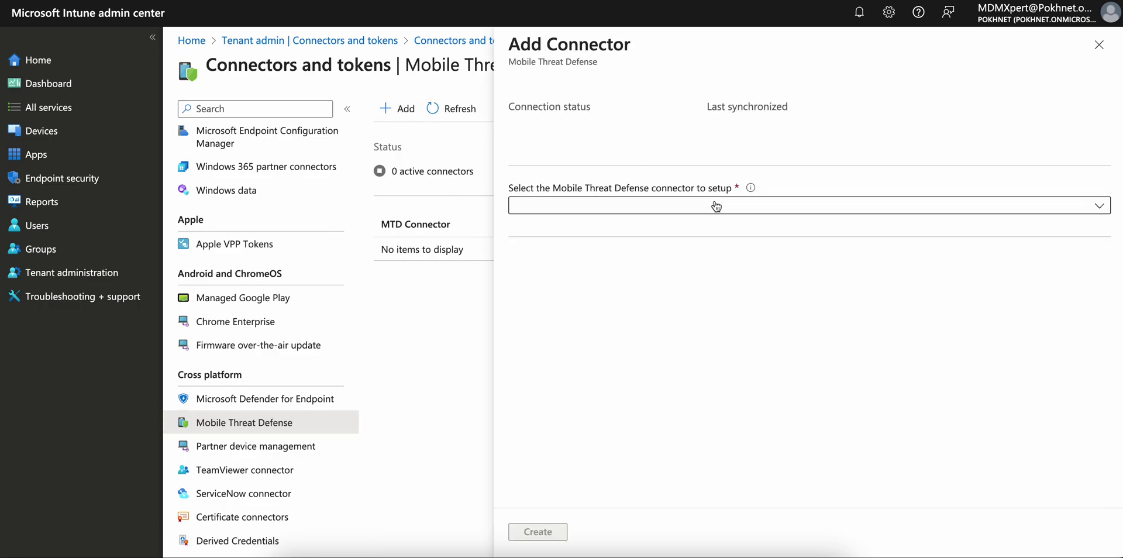
pyautogui.click(583, 206)
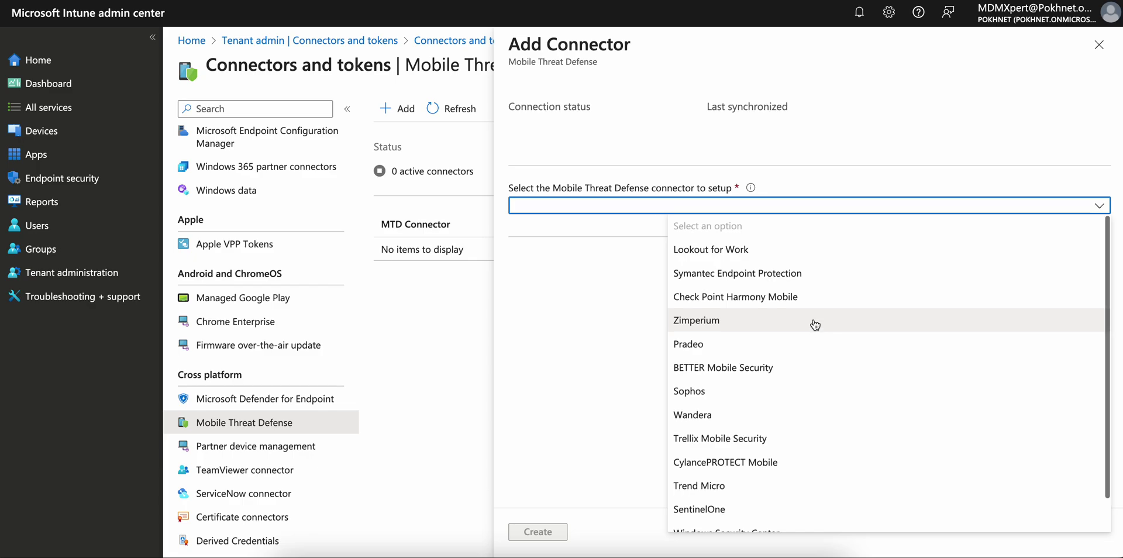
pyautogui.scroll(-2, 813, 325)
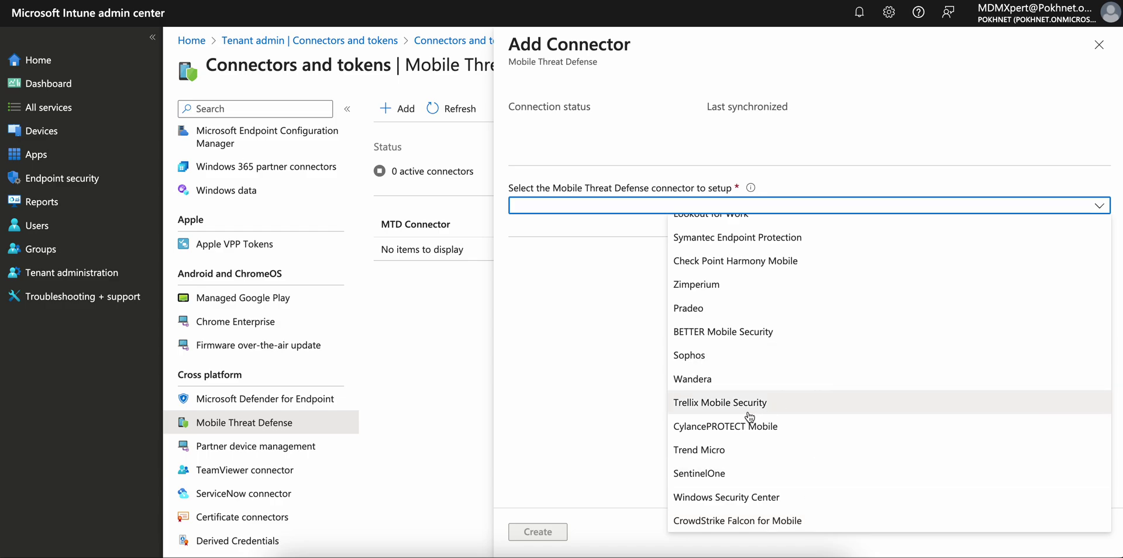
pyautogui.scroll(1, 783, 345)
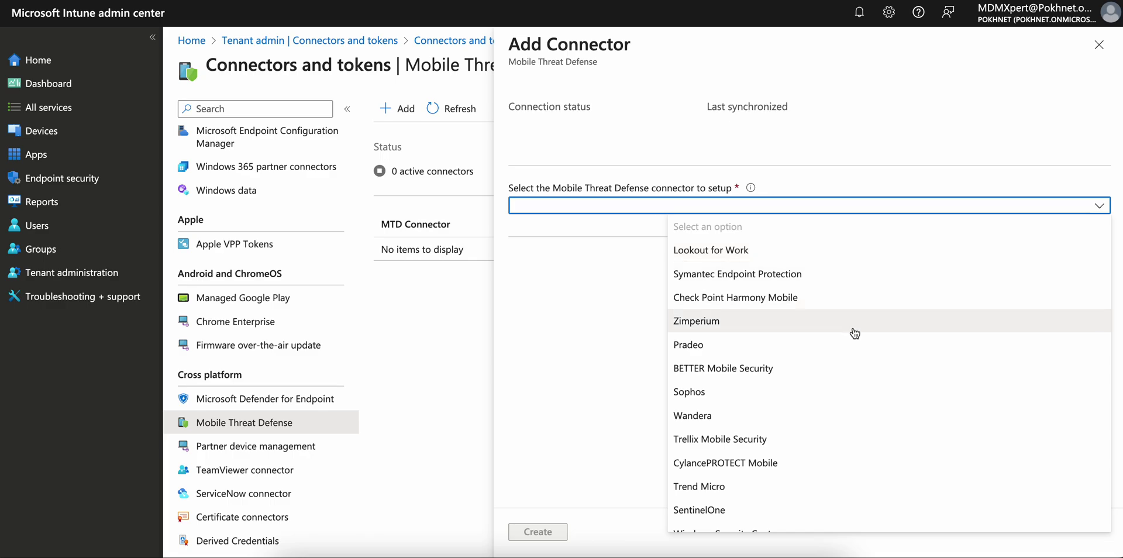
pyautogui.scroll(-1, 852, 331)
pyautogui.click(853, 327)
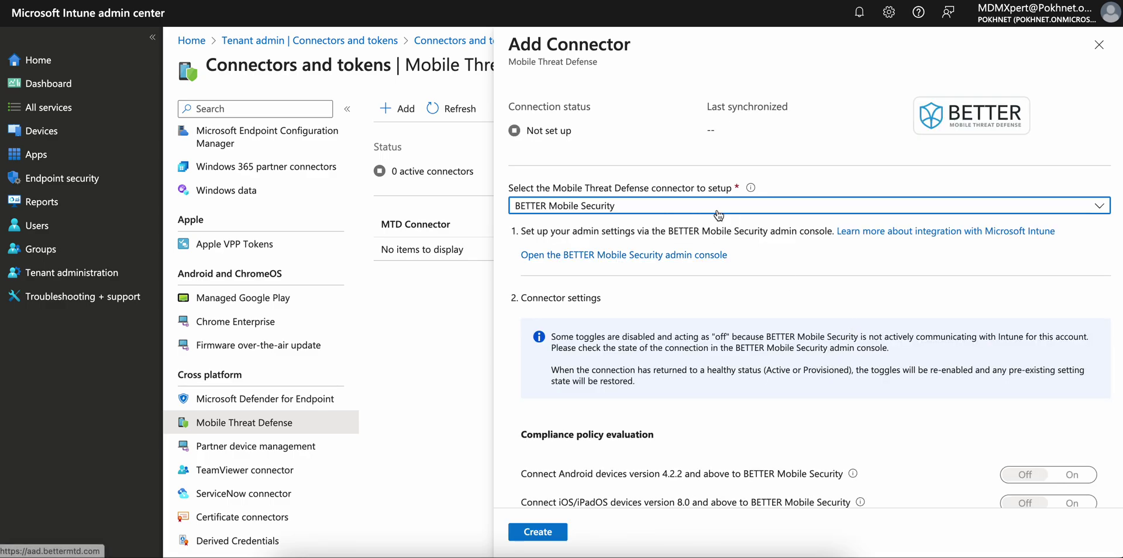
pyautogui.click(722, 206)
pyautogui.scroll(-1, 826, 438)
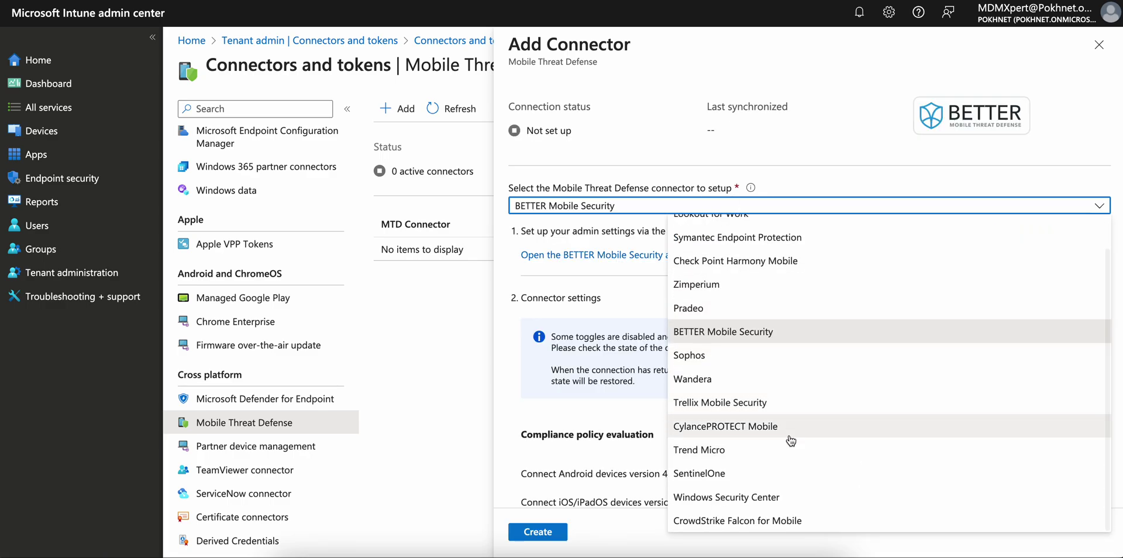
pyautogui.click(746, 521)
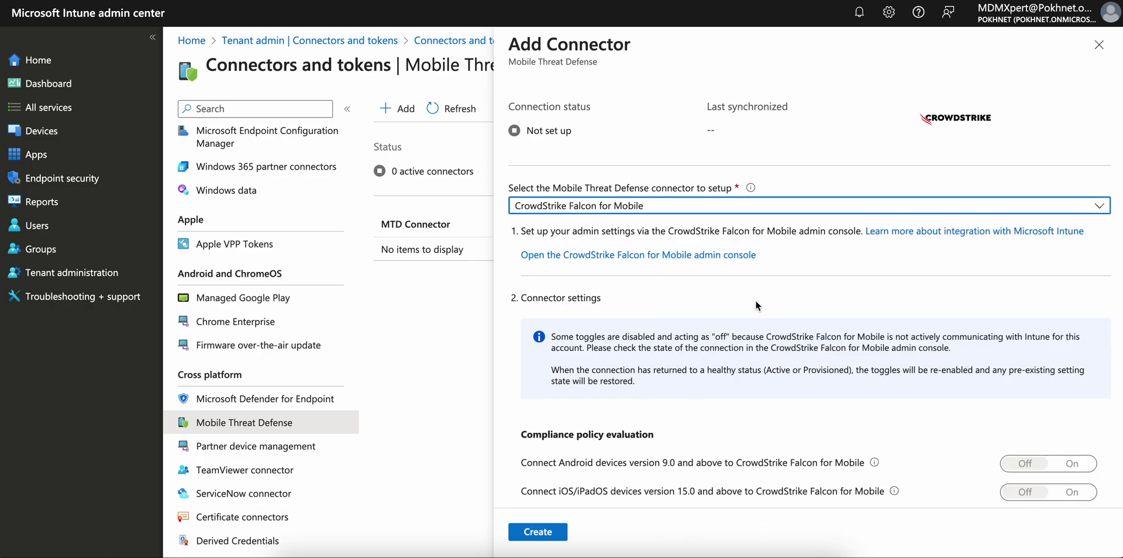
pyautogui.click(624, 206)
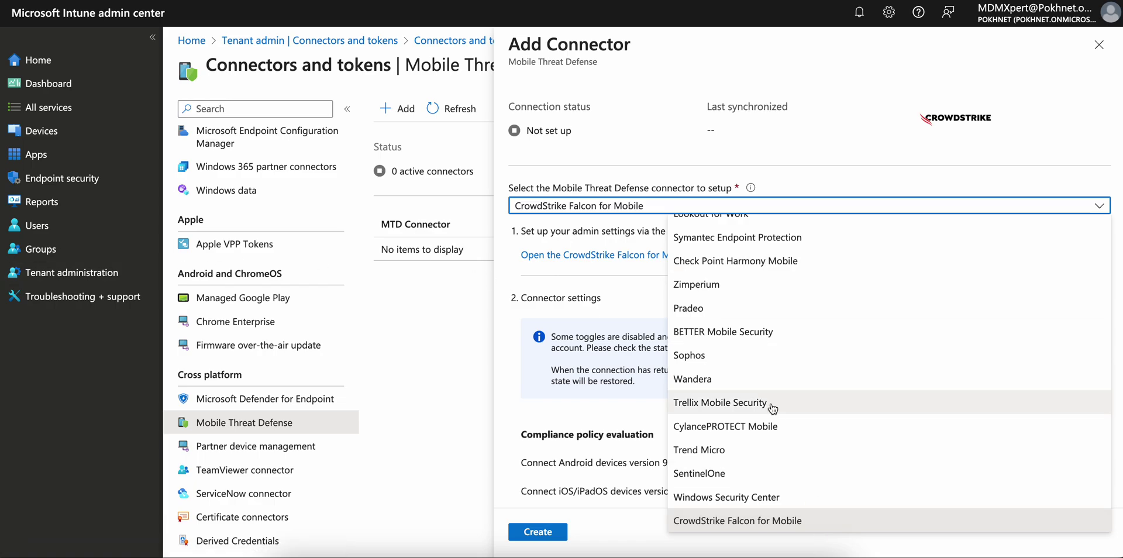
pyautogui.click(810, 524)
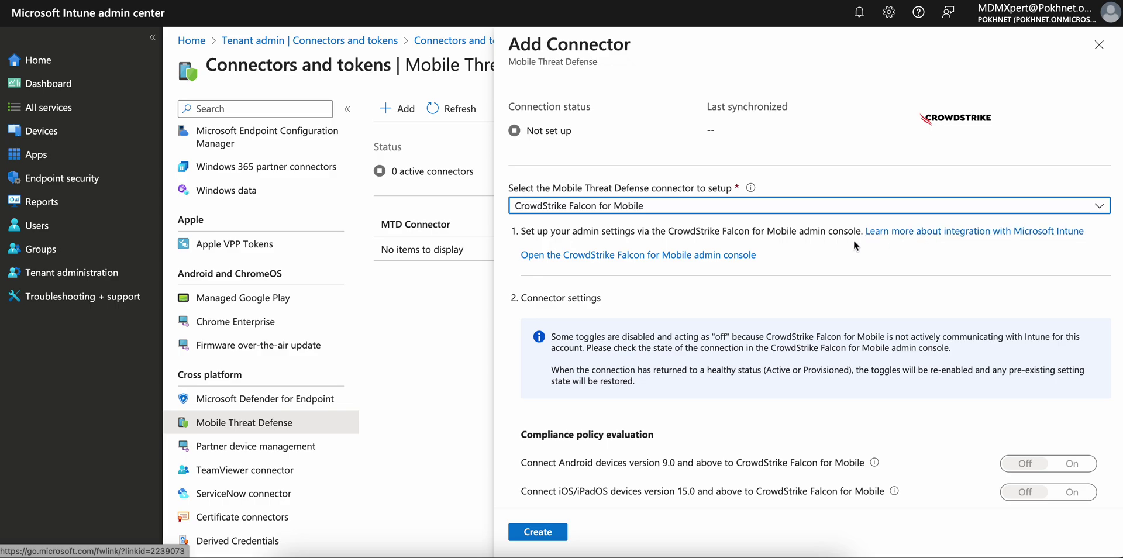
# - Examine the CrowdStrike connector's admin console link, compliance policy evaluation toggles and shared setting for days until the partner is unresponsive
pyautogui.rightClick(756, 258)
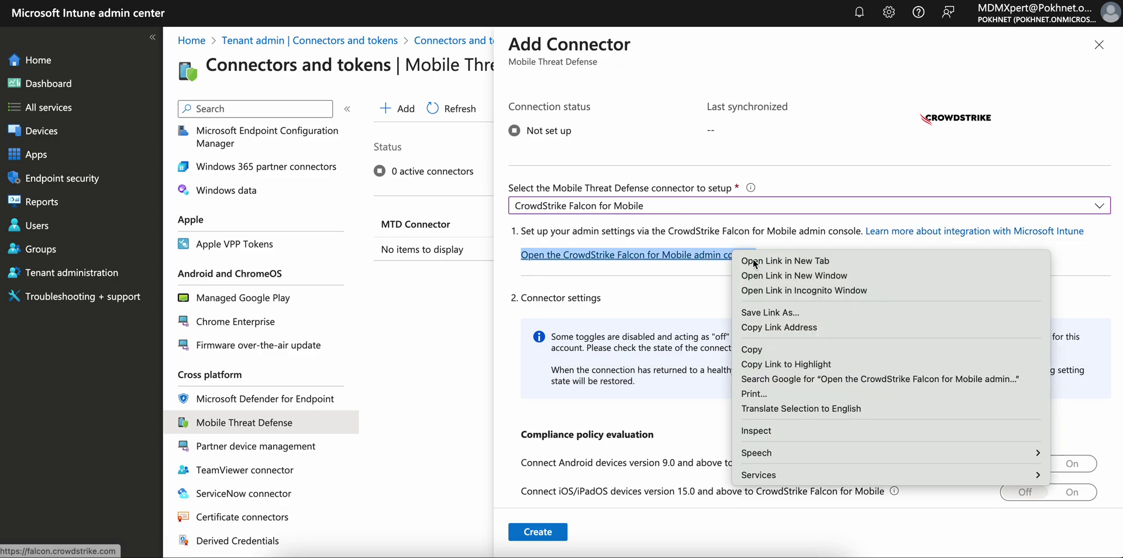
pyautogui.click(709, 132)
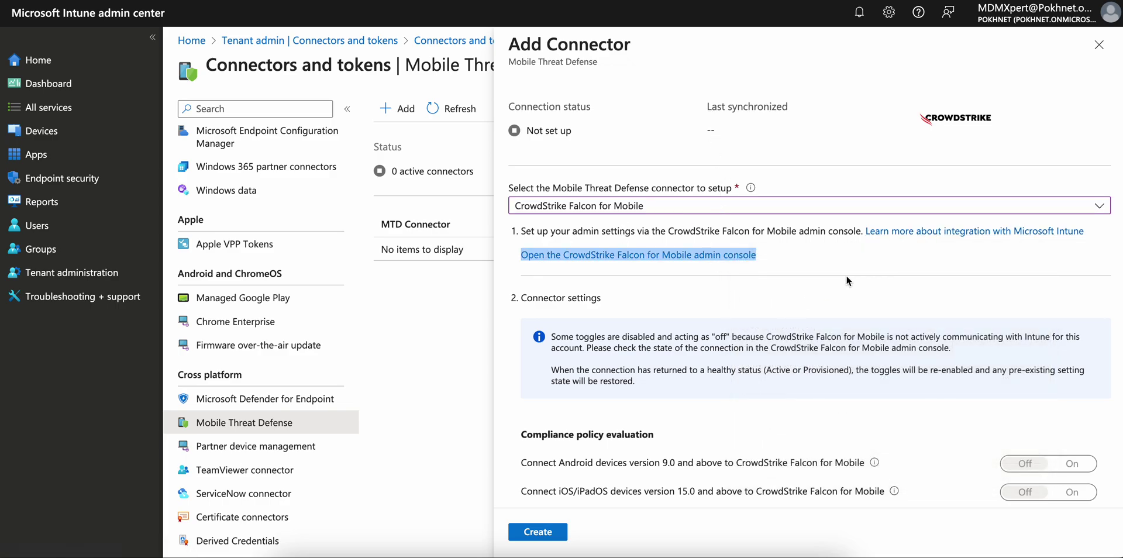
pyautogui.scroll(-1, 846, 275)
pyautogui.scroll(-2, 846, 274)
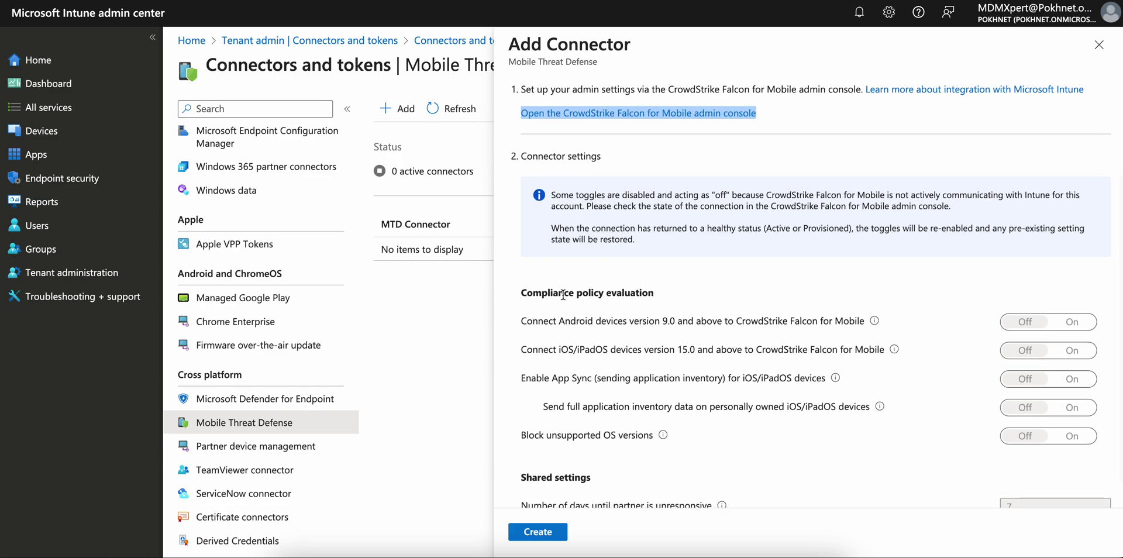
pyautogui.moveTo(558, 292); pyautogui.dragTo(661, 297)
pyautogui.scroll(-1, 960, 310)
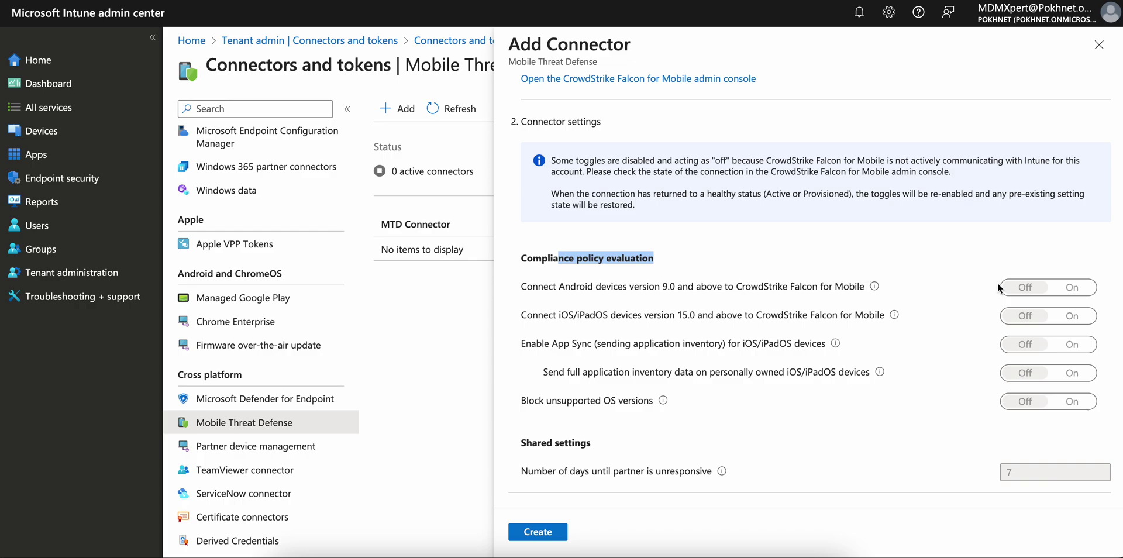
pyautogui.moveTo(648, 286); pyautogui.dragTo(761, 287)
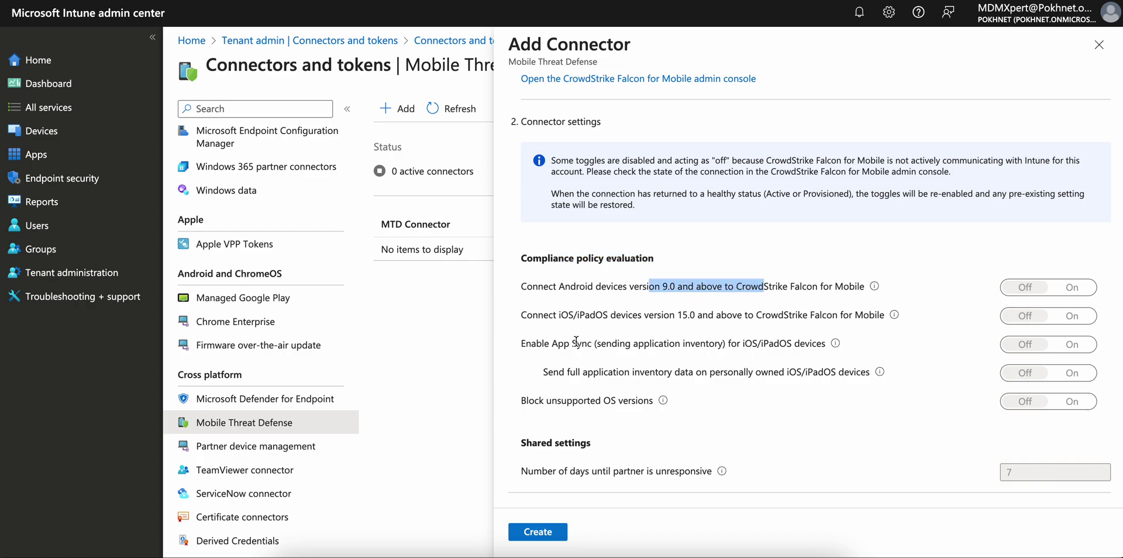
pyautogui.click(643, 349)
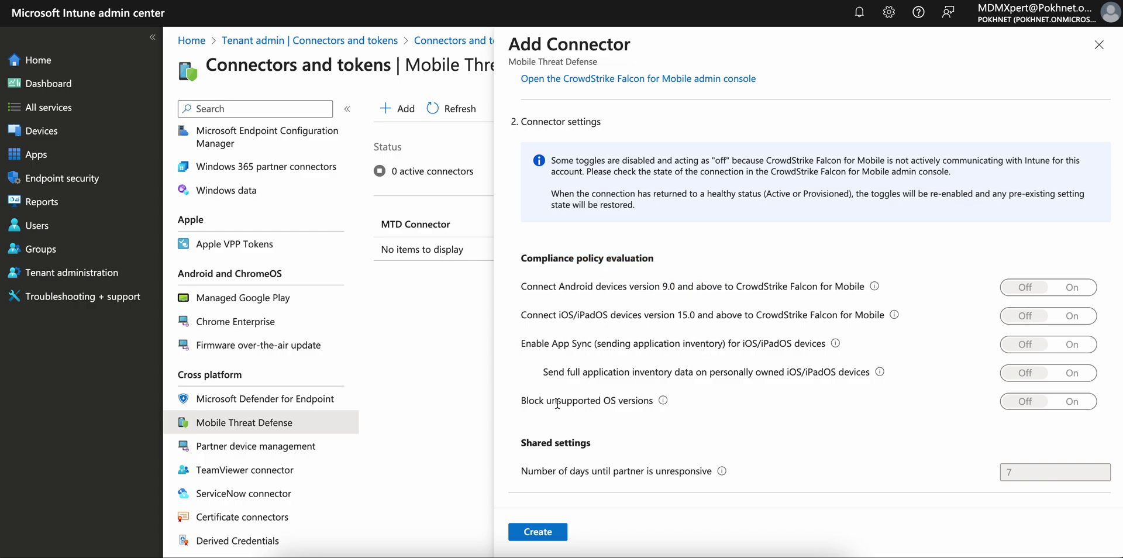
pyautogui.moveTo(547, 473); pyautogui.dragTo(648, 480)
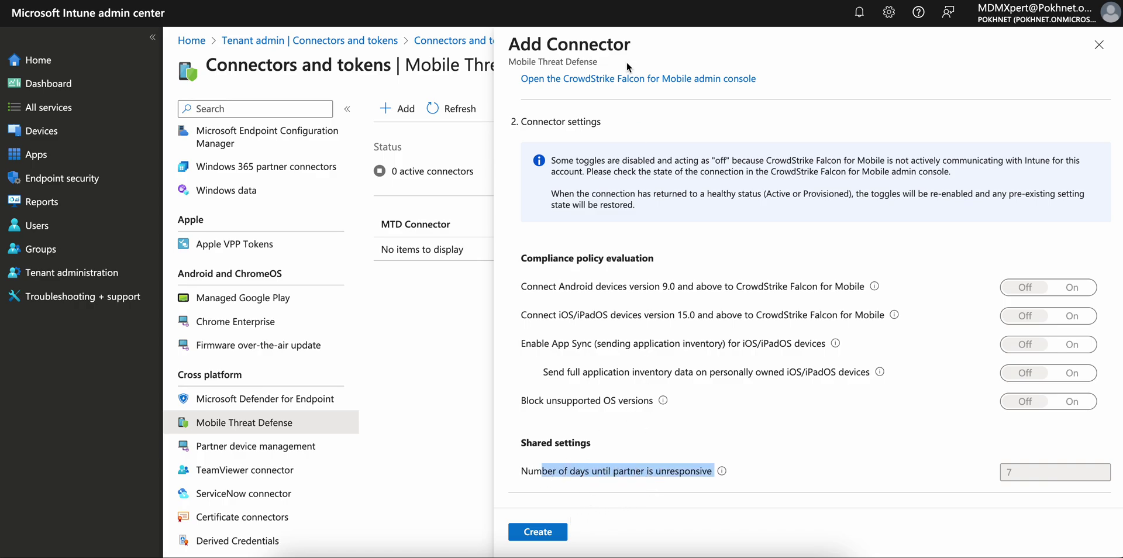
# - Switch to the CrowdStrike Falcon console's sign-in page and focus its email field
pyautogui.scroll(3, 573, 106)
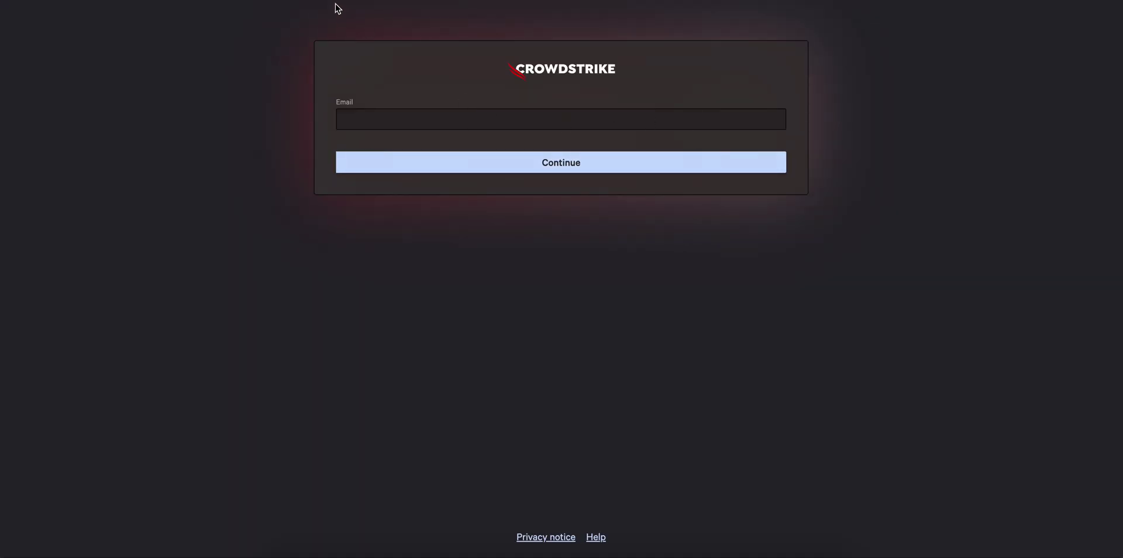
pyautogui.click(358, 117)
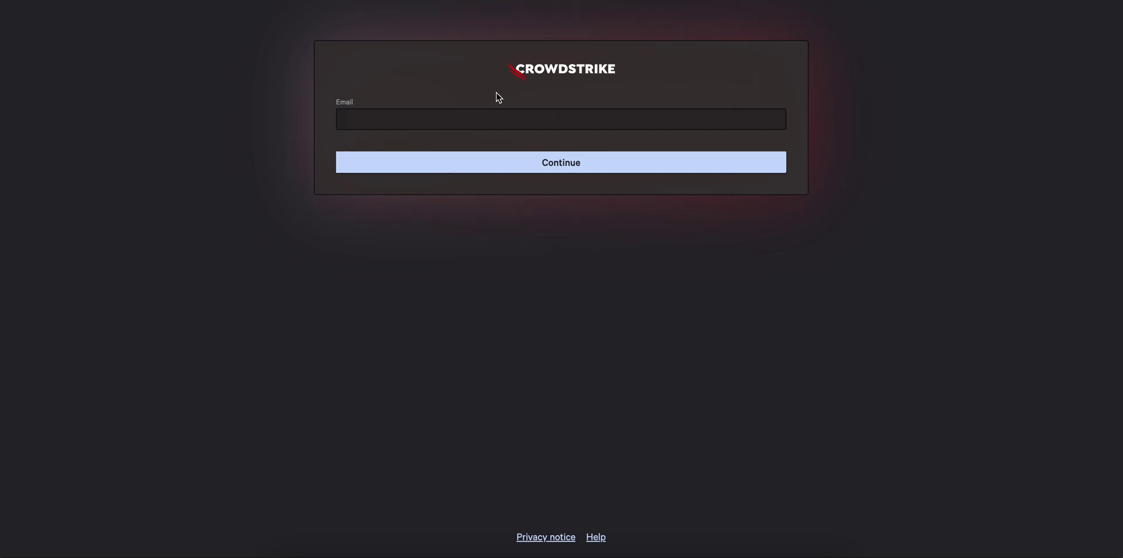
pyautogui.click(452, 115)
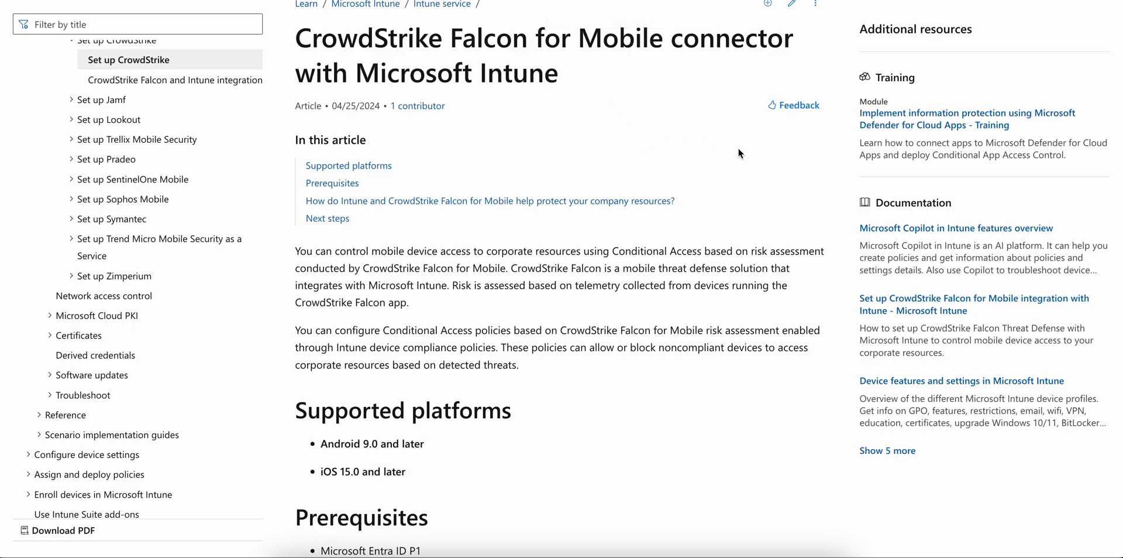
# - Switch to the Microsoft Learn article on the CrowdStrike Falcon for Mobile connector and read its supported Android and iOS versions
pyautogui.scroll(-1, 737, 149)
pyautogui.scroll(-3, 737, 148)
pyautogui.scroll(-4, 759, 231)
pyautogui.scroll(1, 759, 232)
pyautogui.scroll(-1, 527, 152)
pyautogui.moveTo(414, 143); pyautogui.dragTo(320, 111)
pyautogui.moveTo(442, 115); pyautogui.dragTo(303, 111)
pyautogui.click(410, 139)
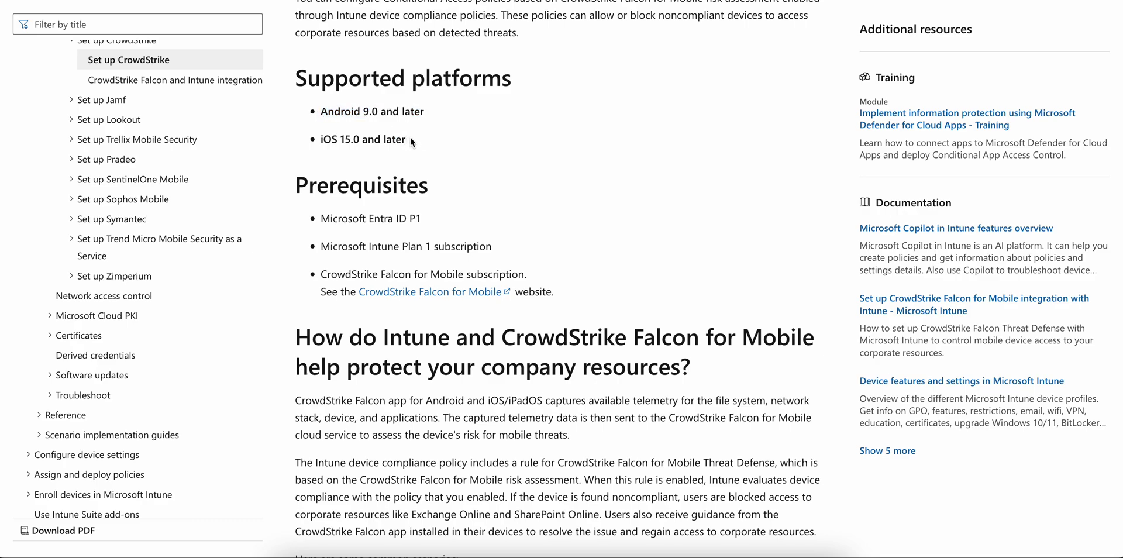
pyautogui.moveTo(411, 139); pyautogui.dragTo(320, 140)
pyautogui.click(559, 148)
pyautogui.scroll(-1, 720, 142)
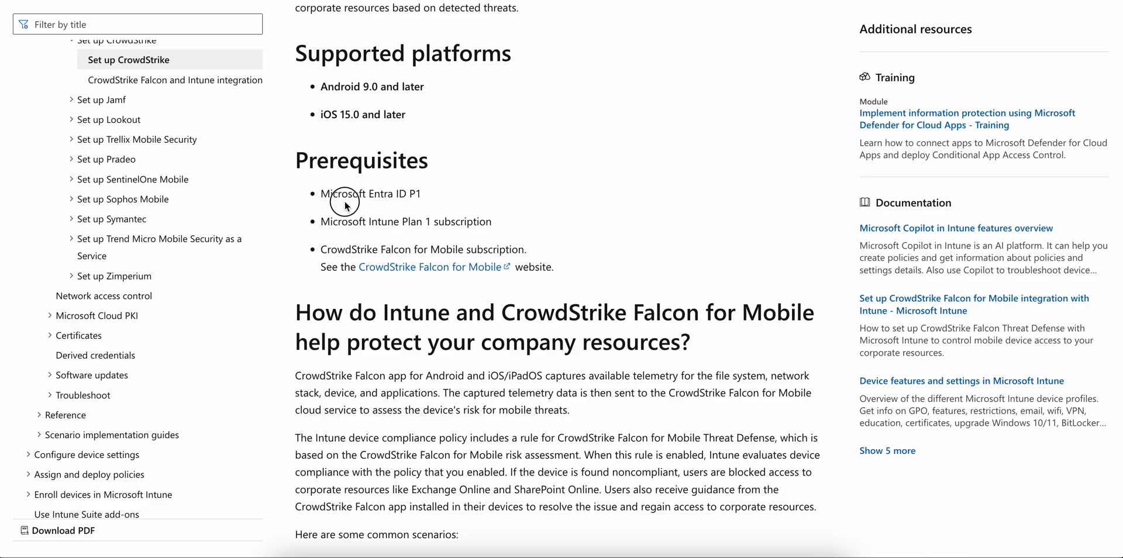
# - Read the article's prerequisites covering the Microsoft Entra ID, Intune and CrowdStrike Falcon for Mobile licences
pyautogui.moveTo(333, 199); pyautogui.dragTo(369, 195)
pyautogui.moveTo(492, 221); pyautogui.dragTo(526, 249)
pyautogui.click(591, 215)
pyautogui.click(639, 247)
pyautogui.scroll(-1, 639, 251)
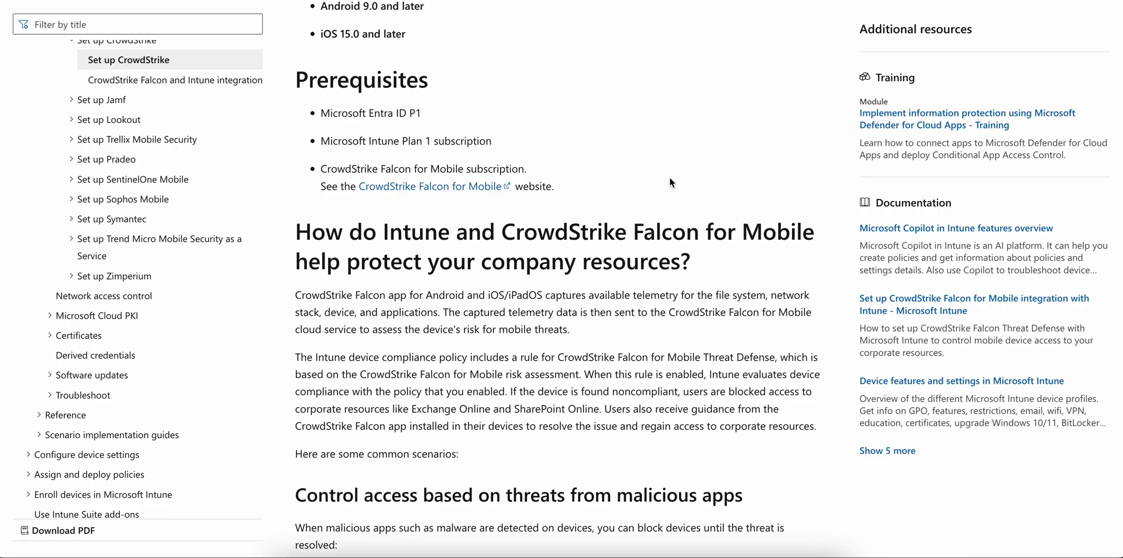
pyautogui.scroll(-1, 669, 177)
pyautogui.moveTo(612, 176); pyautogui.dragTo(374, 99)
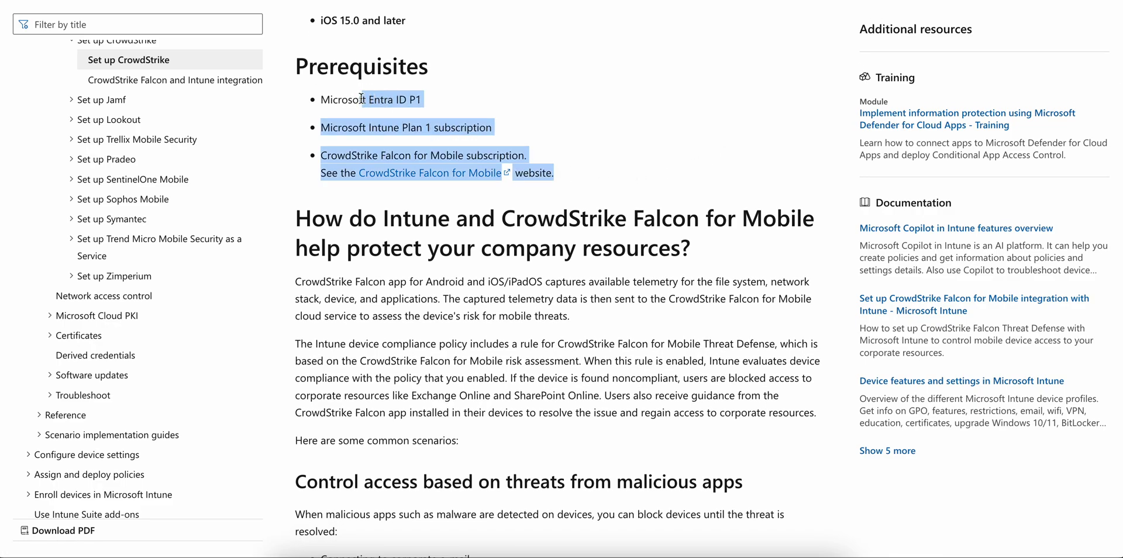
pyautogui.click(548, 135)
pyautogui.moveTo(569, 174); pyautogui.dragTo(425, 155)
pyautogui.click(624, 149)
# - Read how Intune and CrowdStrike Falcon protect company resources, examining the malicious-app blocking and access-on-remediation diagrams
pyautogui.scroll(-1, 725, 134)
pyautogui.moveTo(363, 165); pyautogui.dragTo(602, 166)
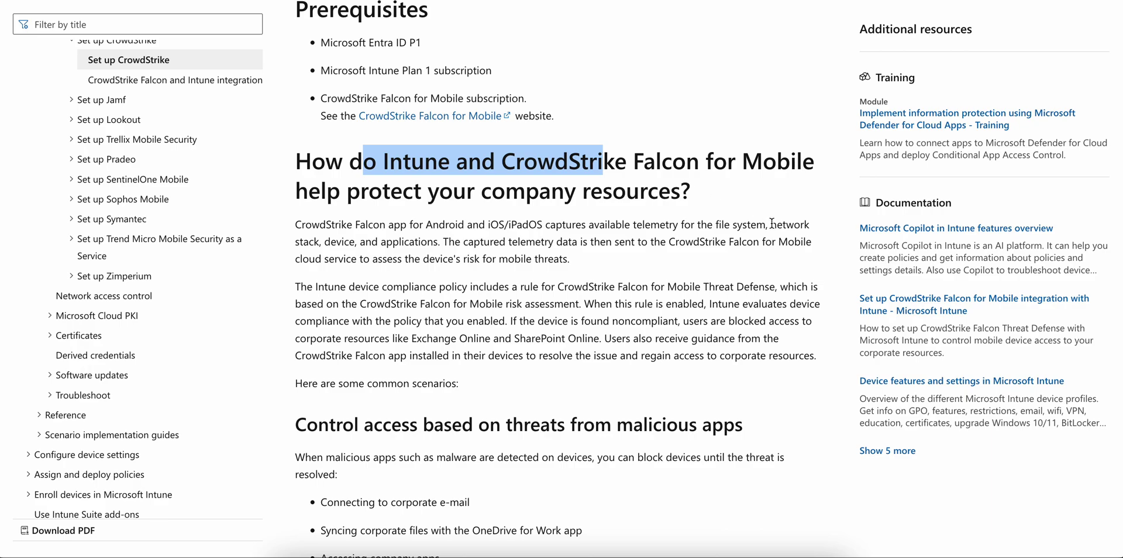
pyautogui.scroll(-2, 771, 222)
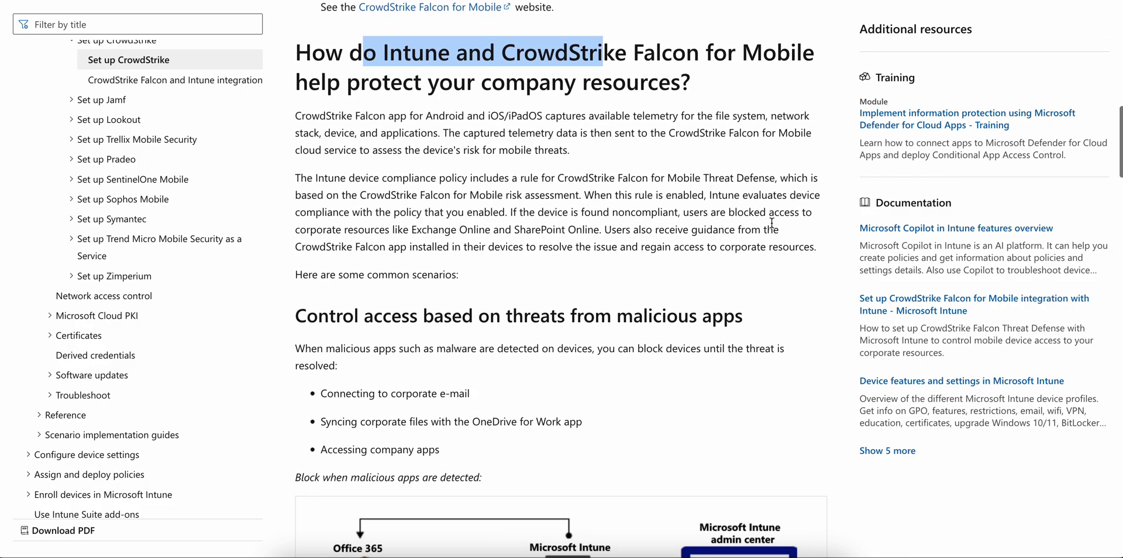
pyautogui.scroll(-5, 750, 220)
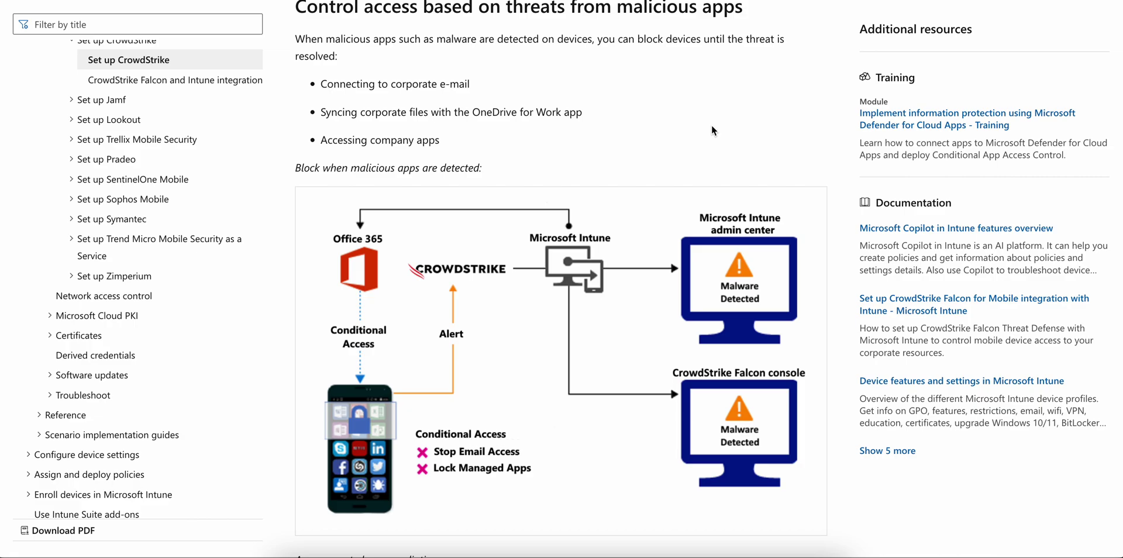
pyautogui.scroll(-1, 711, 124)
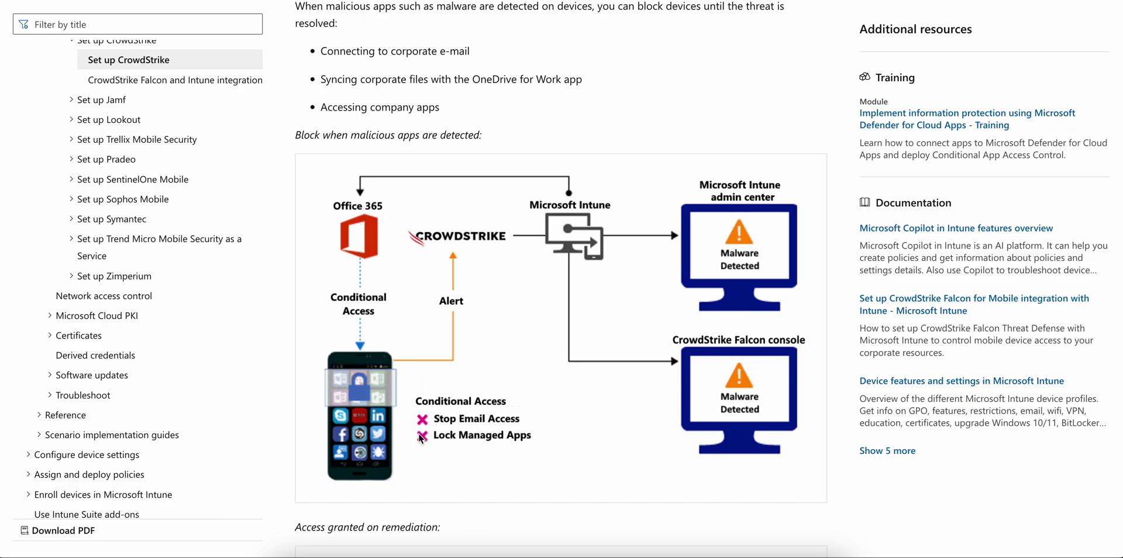
pyautogui.scroll(-7, 518, 398)
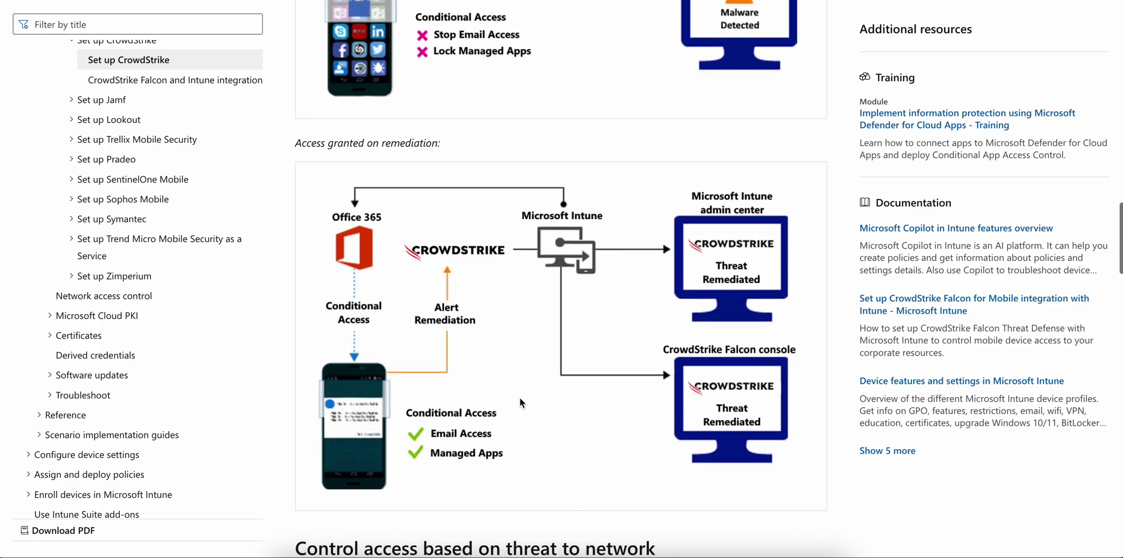
pyautogui.scroll(-1, 535, 280)
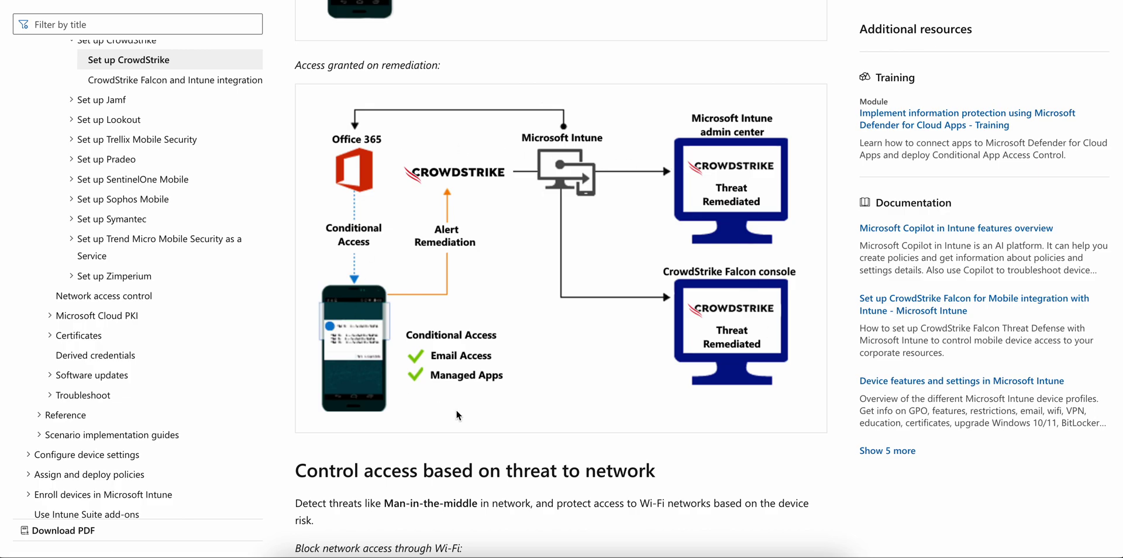
# - Read the section on controlling access based on threat to network, highlighting the man-in-the-middle, Wi-Fi protection and network blocking text
pyautogui.scroll(-6, 584, 380)
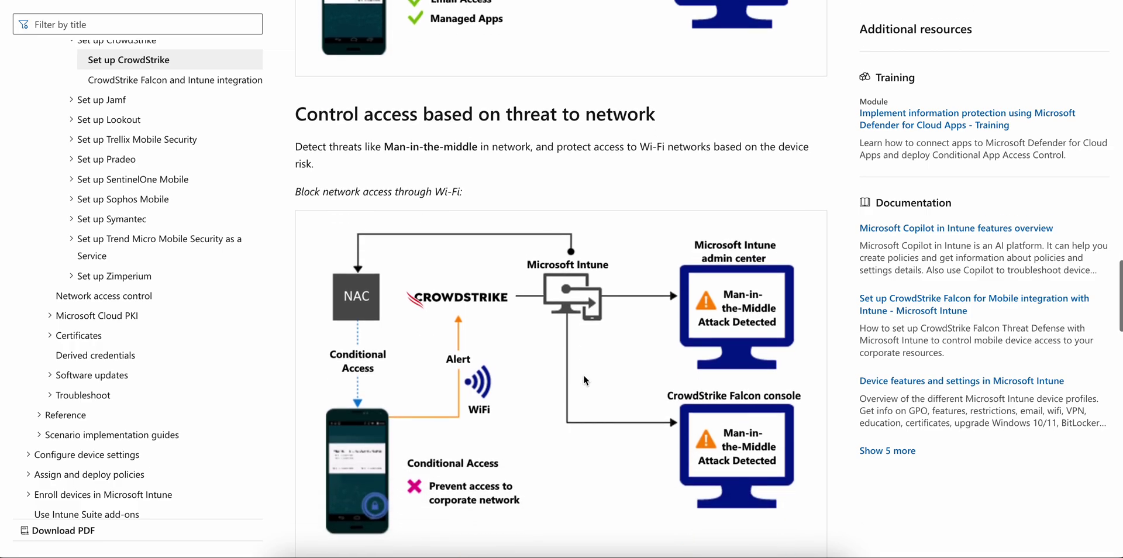
pyautogui.scroll(-1, 587, 272)
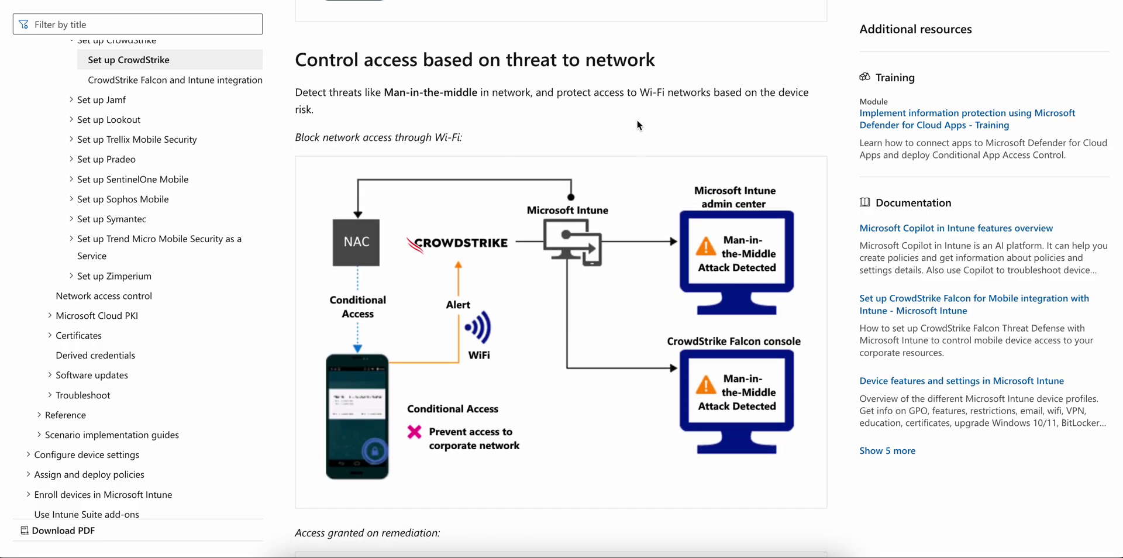
pyautogui.moveTo(295, 92); pyautogui.dragTo(456, 93)
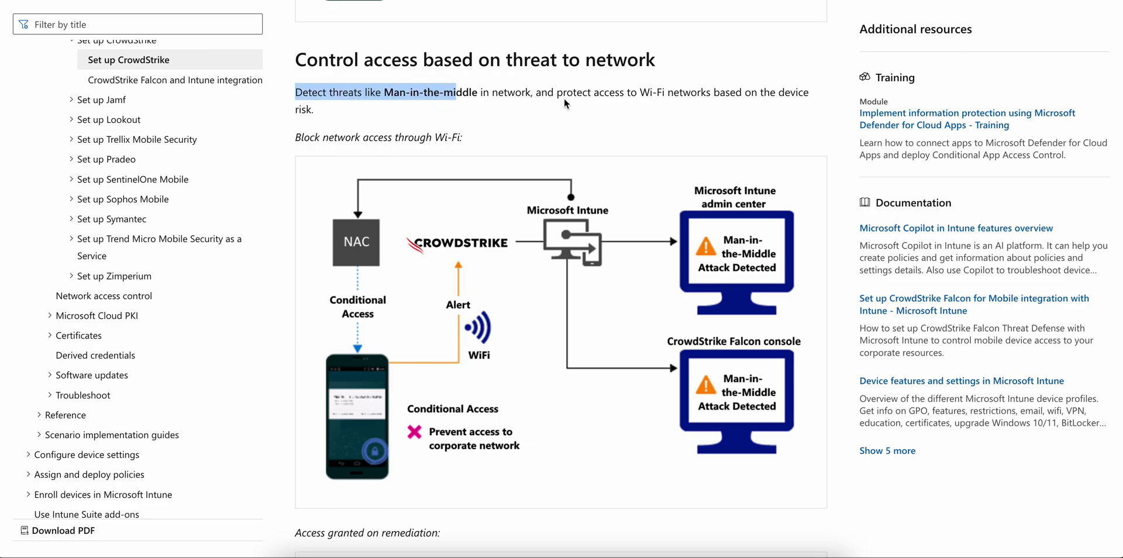
pyautogui.moveTo(562, 93); pyautogui.dragTo(686, 109)
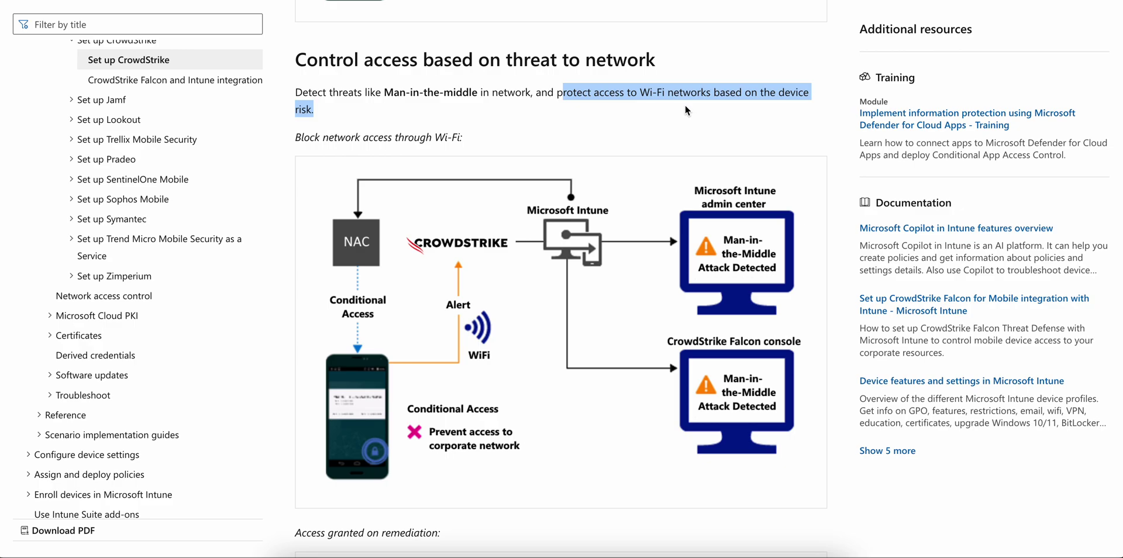
pyautogui.click(686, 104)
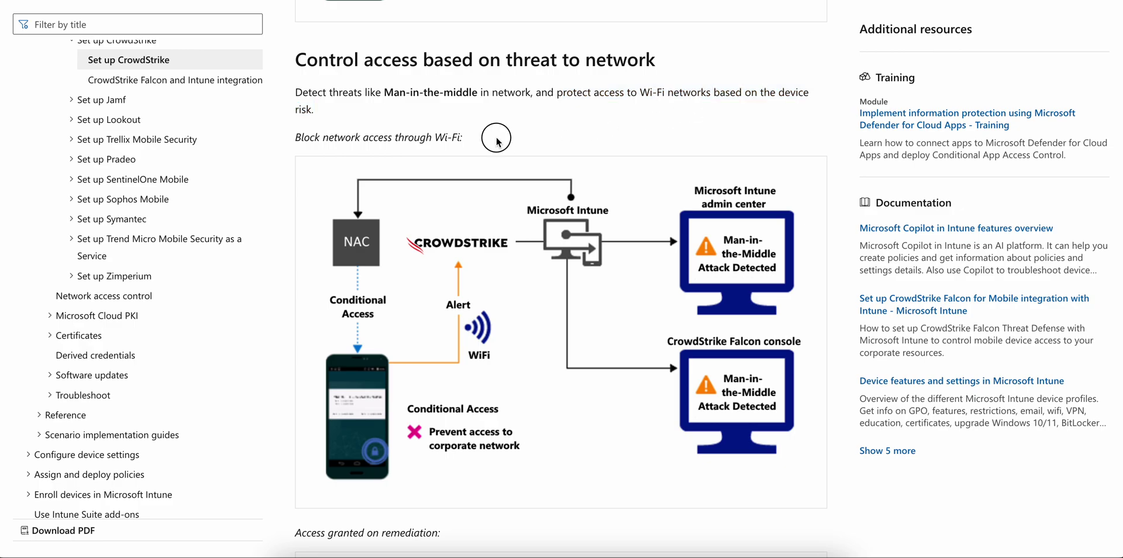
pyautogui.moveTo(496, 142); pyautogui.dragTo(298, 138)
pyautogui.click(520, 127)
# - Compare the Wi-Fi network blocking diagram with the diagram of network access granted on remediation
pyautogui.scroll(-1, 629, 185)
pyautogui.scroll(-1, 628, 186)
pyautogui.scroll(-10, 628, 186)
pyautogui.scroll(-2, 628, 185)
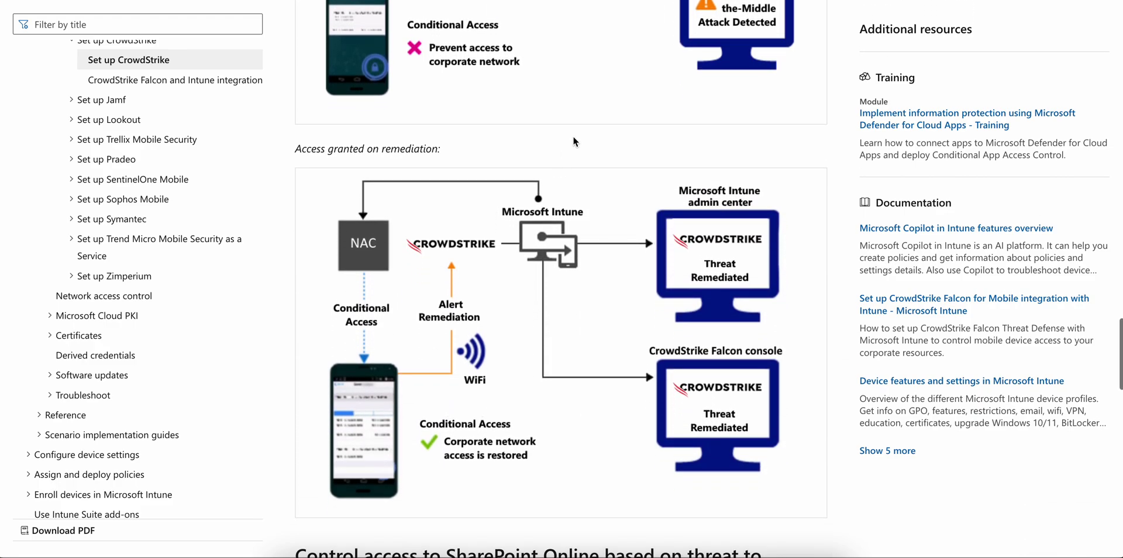
pyautogui.scroll(6, 602, 202)
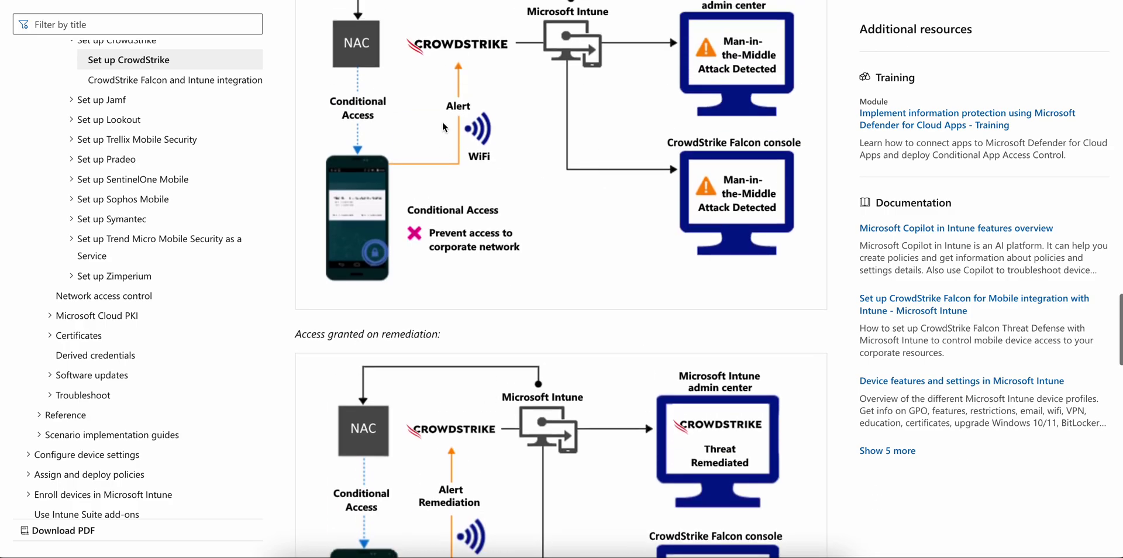
pyautogui.scroll(-6, 613, 193)
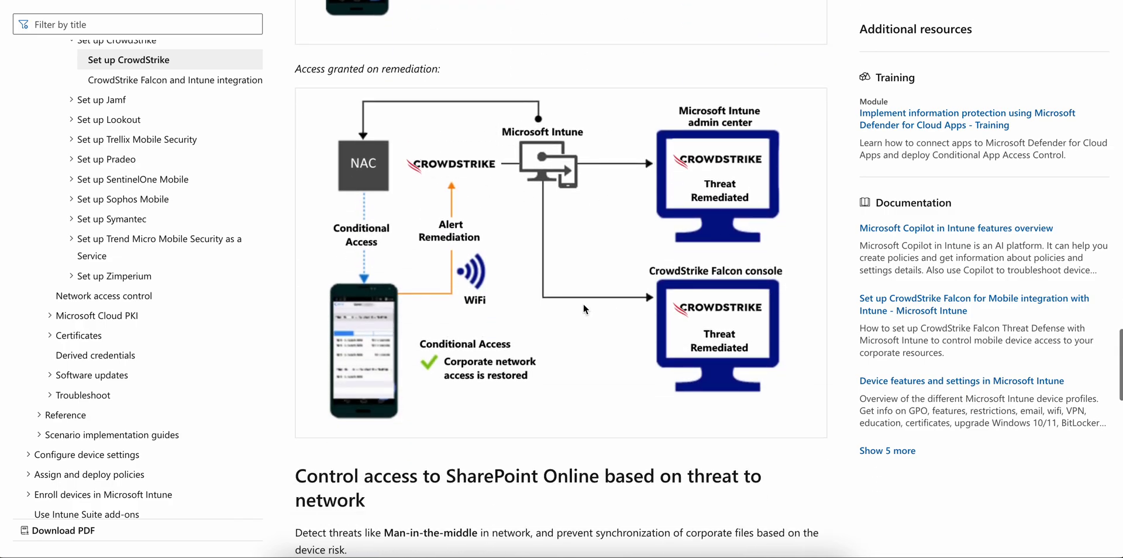
# - Read how SharePoint Online access is controlled based on network threats, examining the blocking and remediation diagrams
pyautogui.scroll(-8, 629, 300)
pyautogui.scroll(-4, 629, 300)
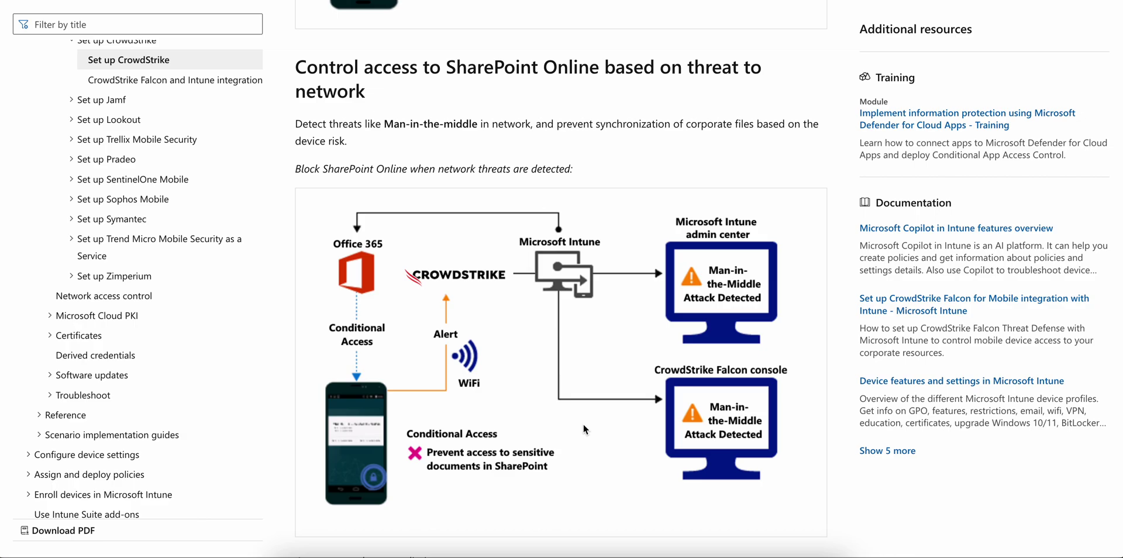
pyautogui.scroll(-2, 627, 271)
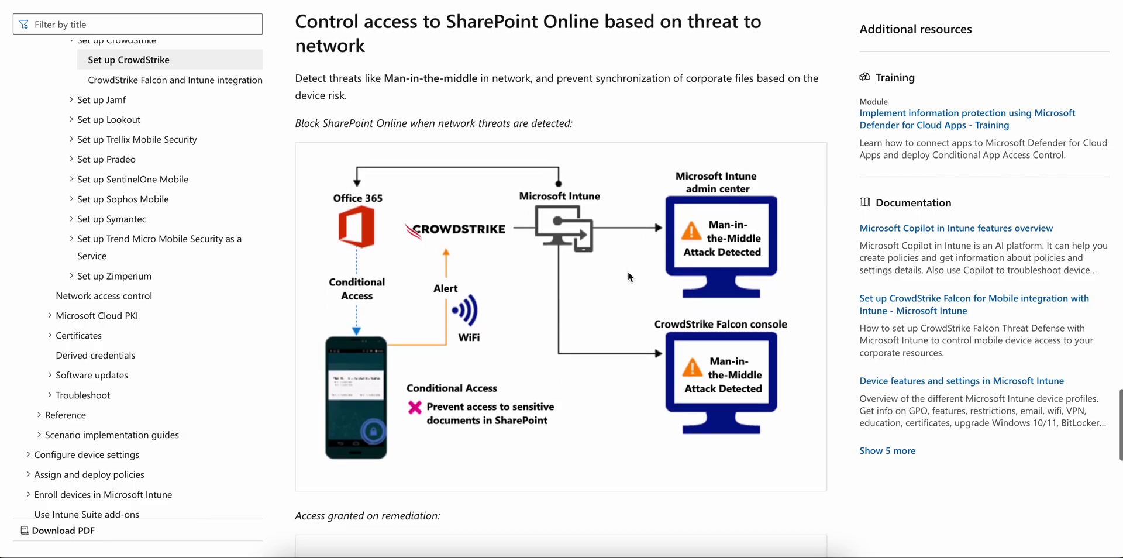
pyautogui.scroll(-5, 627, 271)
pyautogui.scroll(-2, 628, 272)
pyautogui.scroll(-4, 613, 279)
# - Open the article on CrowdStrike Falcon and Intune integration and read its required subscription, admin credentials and permissions
pyautogui.scroll(15, 613, 278)
pyautogui.scroll(20, 613, 278)
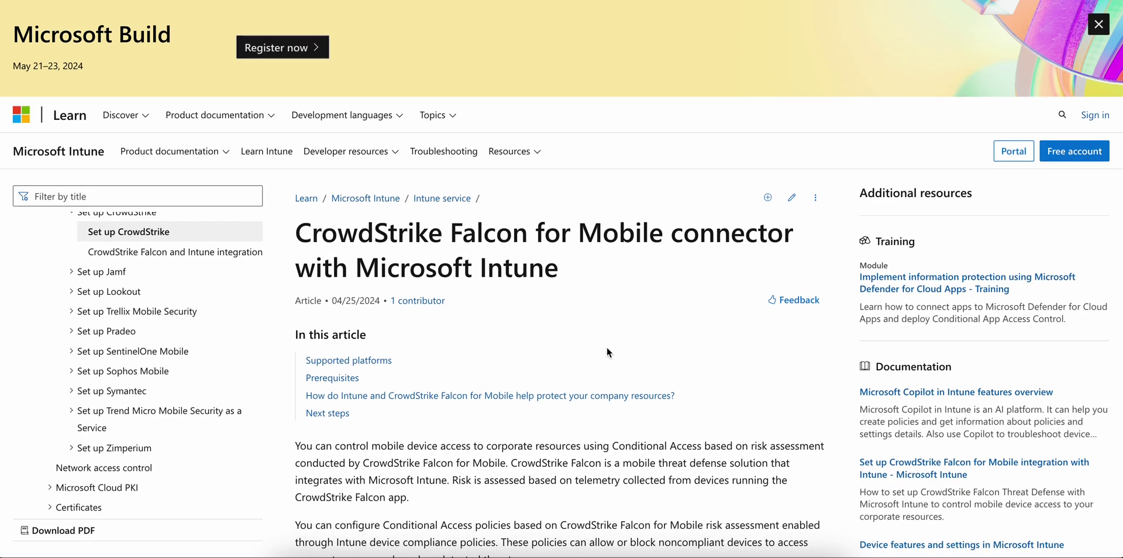
pyautogui.click(211, 258)
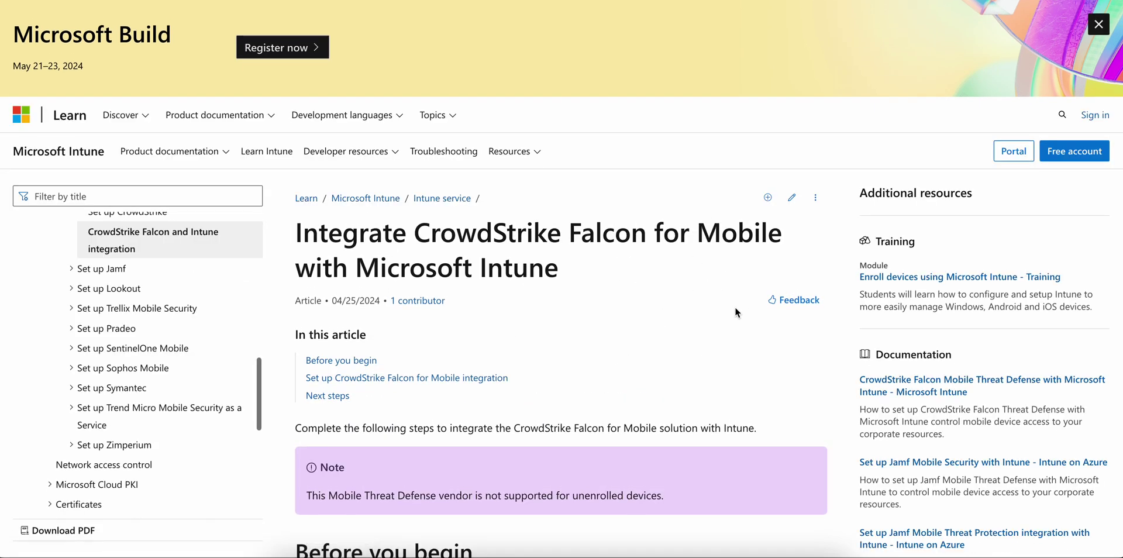
pyautogui.scroll(-6, 711, 328)
pyautogui.scroll(-6, 711, 333)
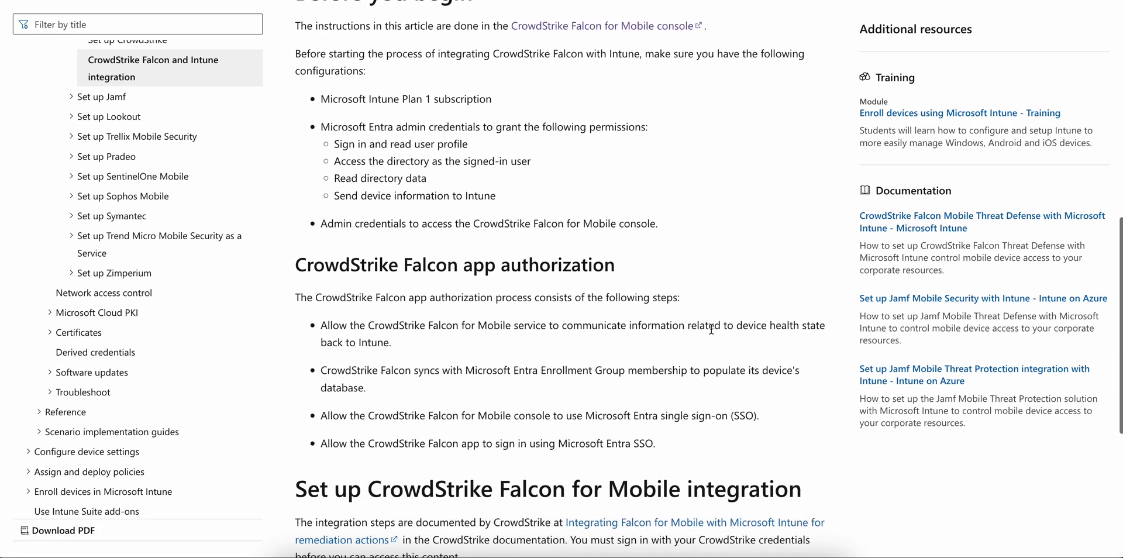
# - Read the CrowdStrike Falcon app authorization steps and open the linked CrowdStrike documentation on integrating Falcon for Mobile with Microsoft Intune
pyautogui.scroll(-1, 710, 328)
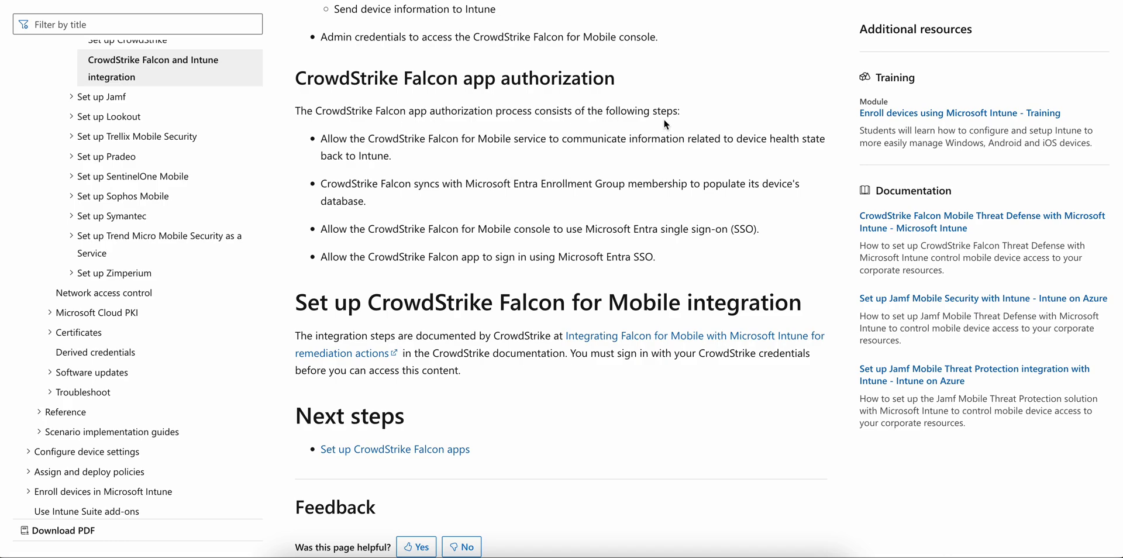
pyautogui.moveTo(679, 112); pyautogui.dragTo(446, 111)
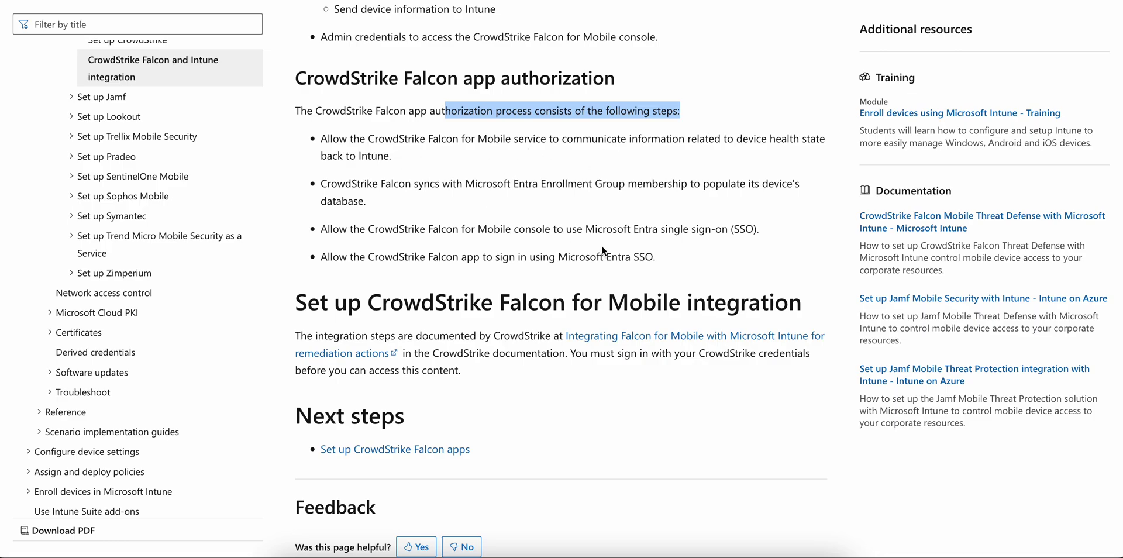
pyautogui.moveTo(601, 251); pyautogui.dragTo(412, 210)
pyautogui.click(531, 195)
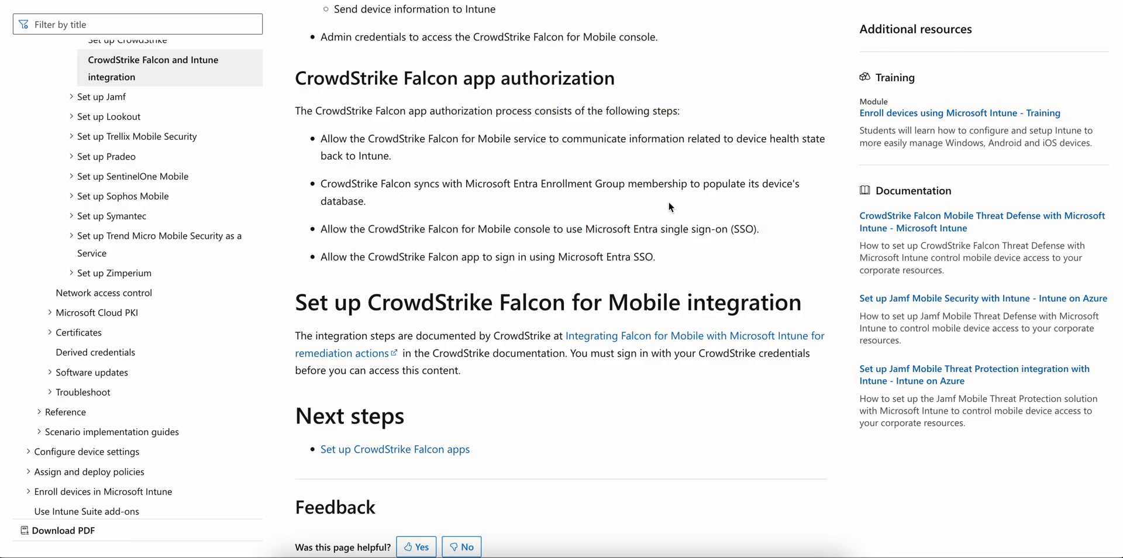
pyautogui.scroll(-1, 670, 207)
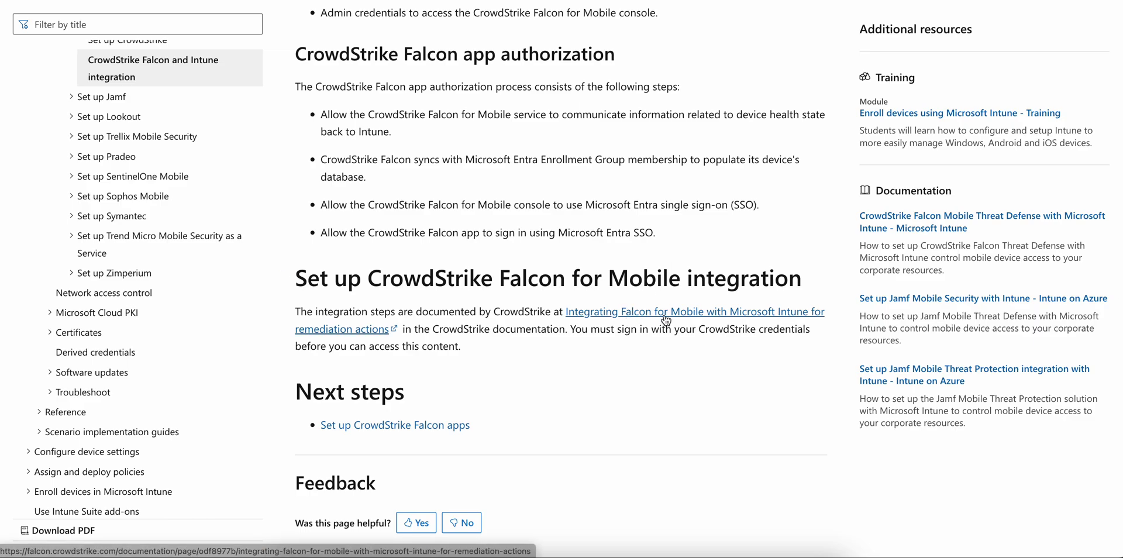
pyautogui.click(644, 316)
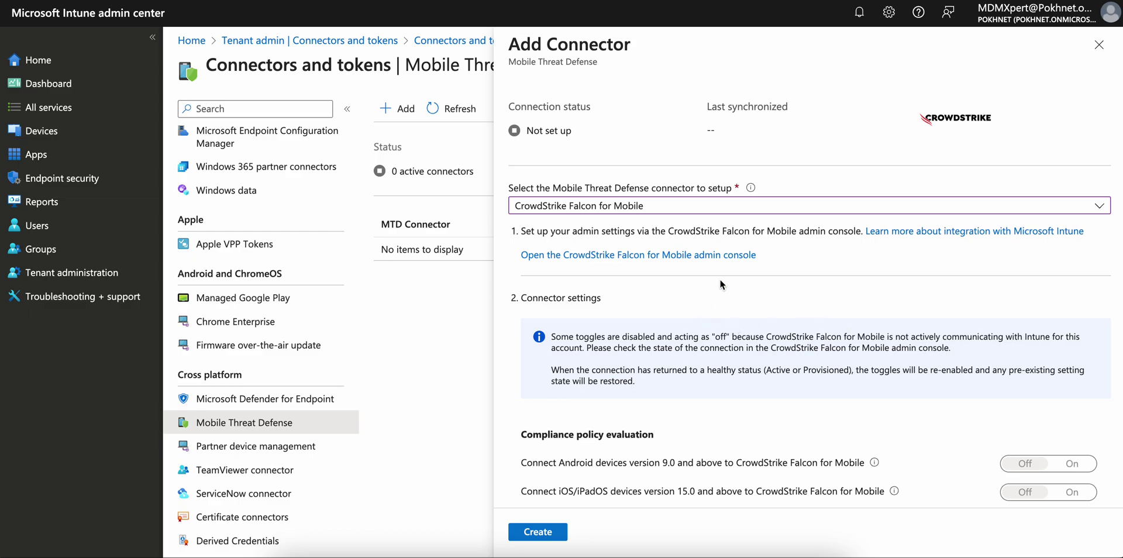
# - Back in the Intune admin center, review the CrowdStrike connector's compliance and shared settings, then close the new connector's setup without creating it
pyautogui.scroll(-2, 768, 319)
pyautogui.scroll(-1, 769, 322)
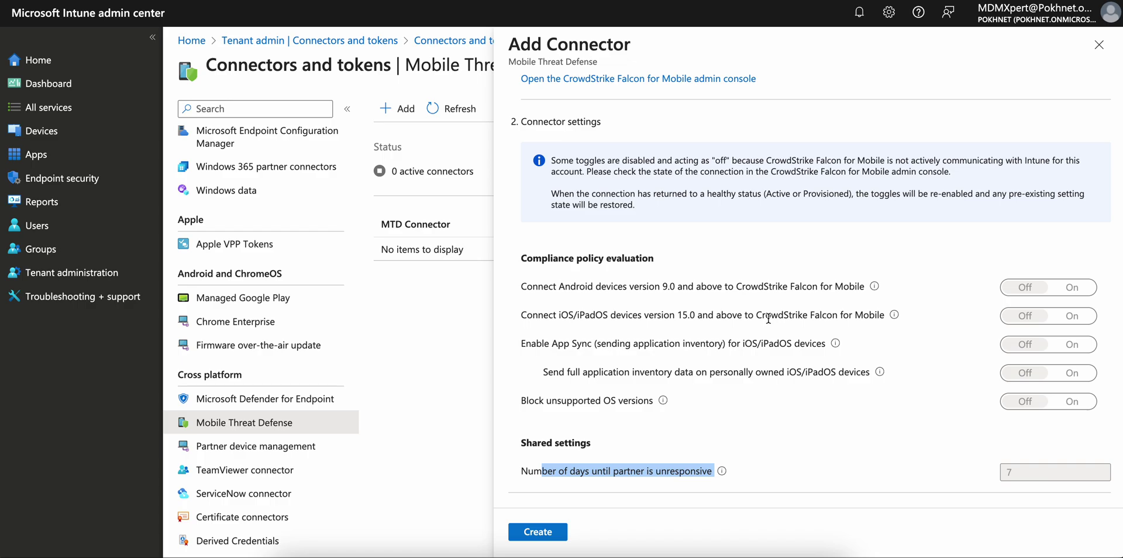
pyautogui.click(1099, 45)
pyautogui.click(672, 45)
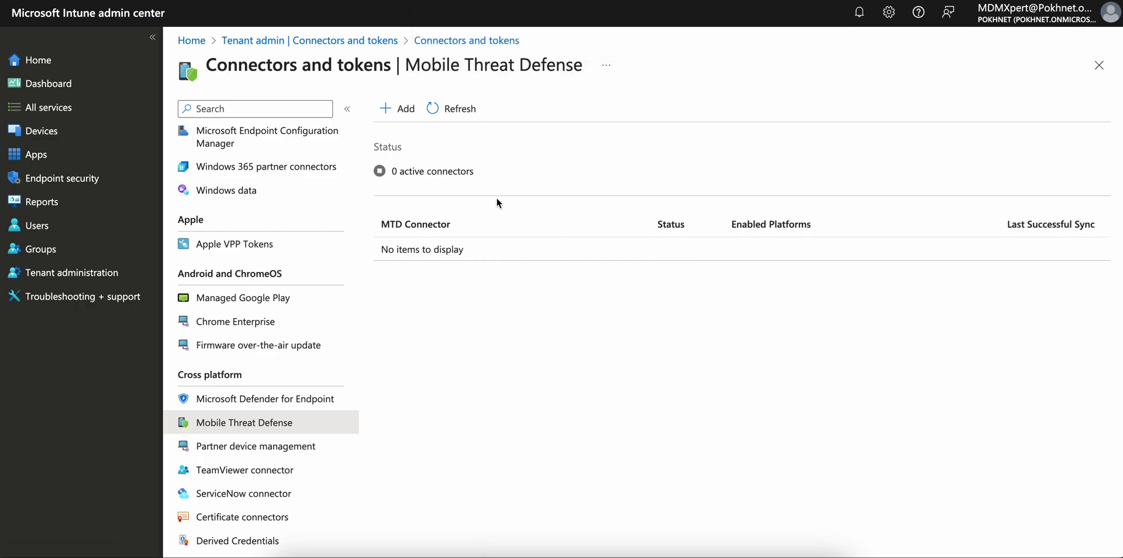